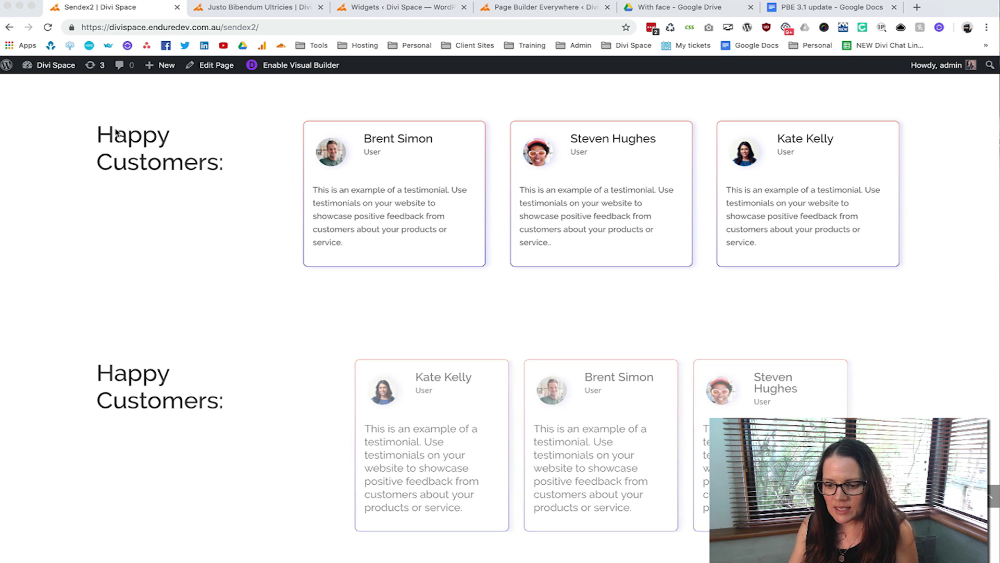
- Examine the two Happy Customers testimonial sections on the page and compare their layouts
scroll(108, 133, up, 8)
scroll(109, 134, down, 6)
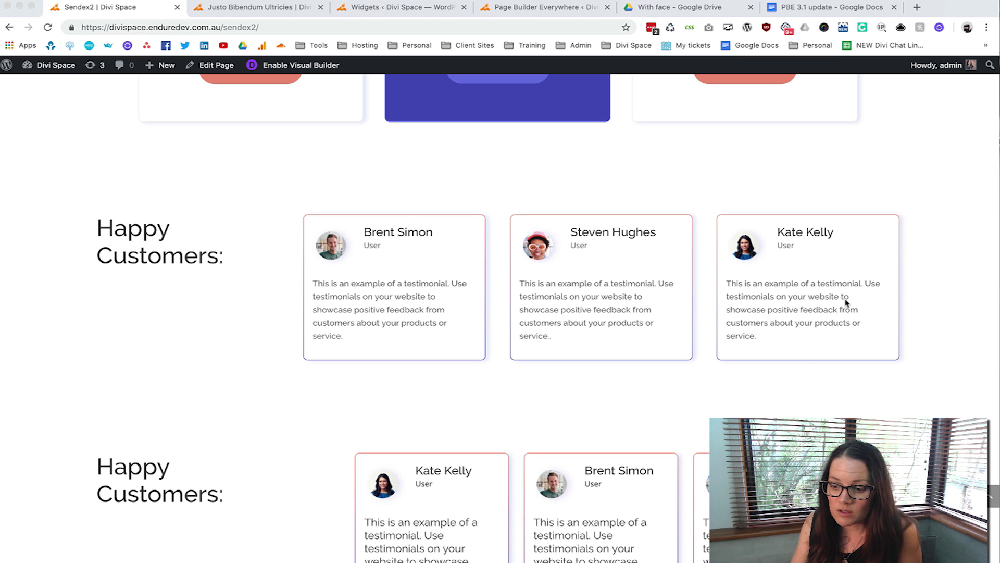
scroll(844, 302, down, 2)
scroll(904, 197, up, 1)
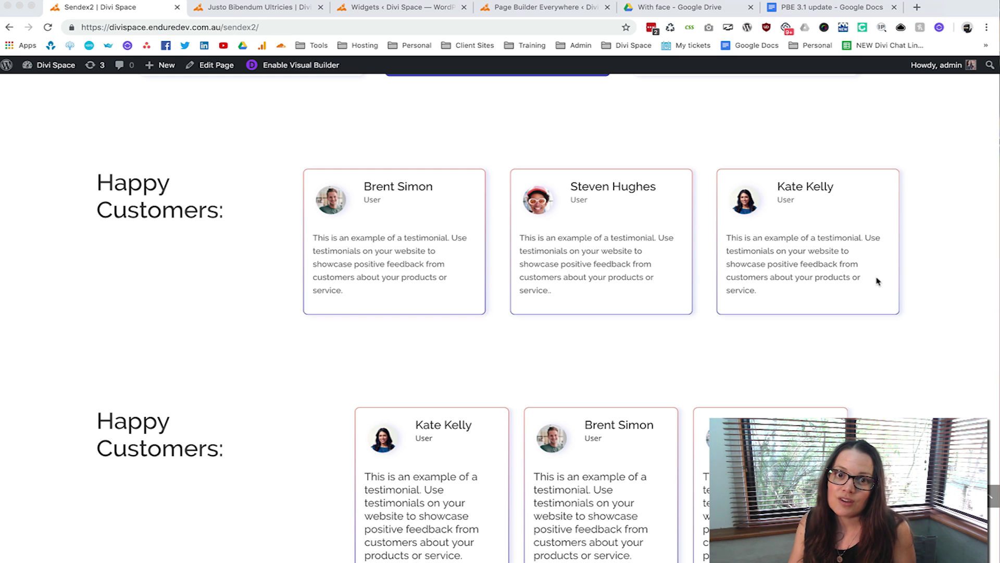
scroll(902, 295, down, 3)
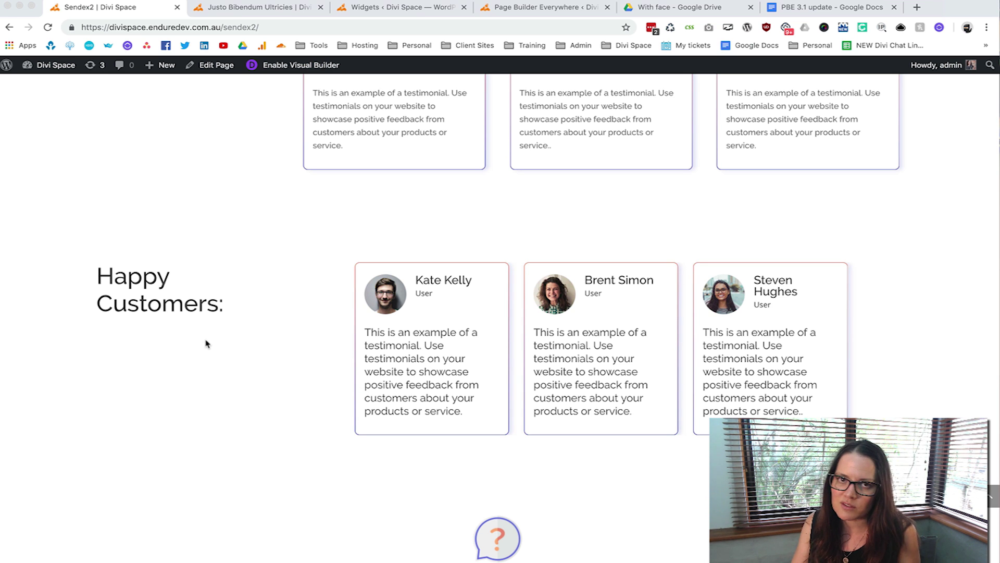
scroll(204, 342, down, 2)
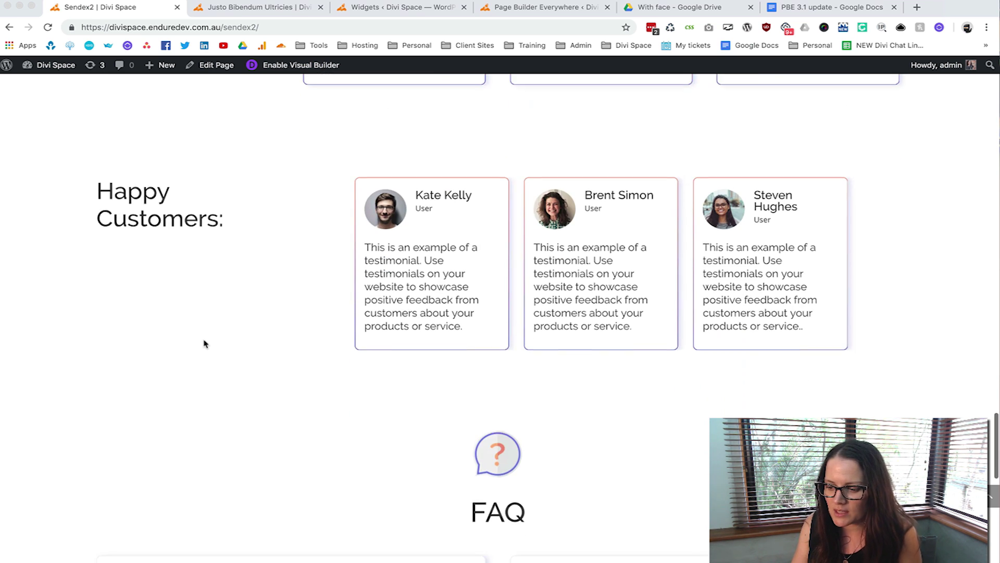
scroll(204, 343, up, 1)
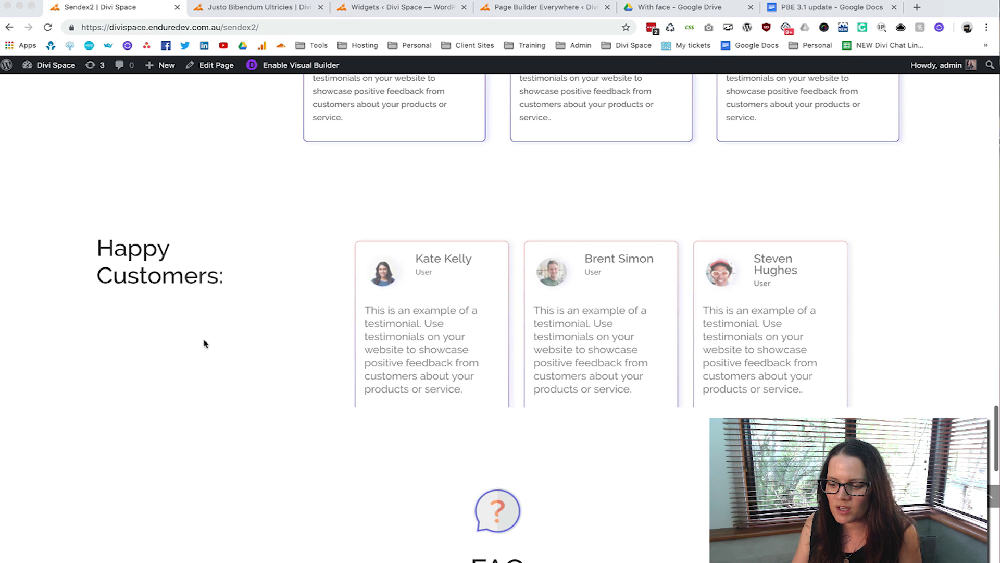
scroll(204, 343, down, 1)
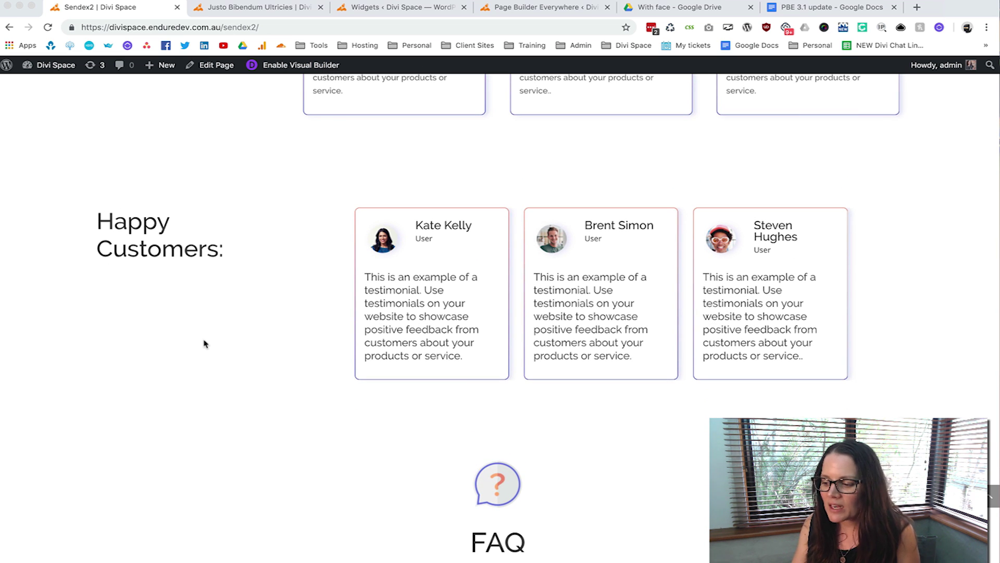
scroll(205, 342, up, 1)
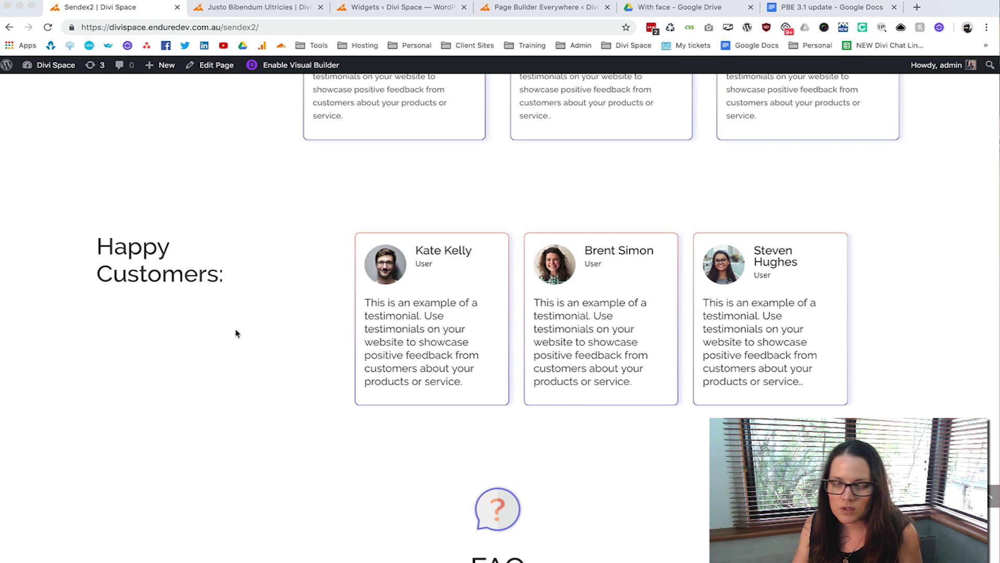
scroll(236, 334, up, 5)
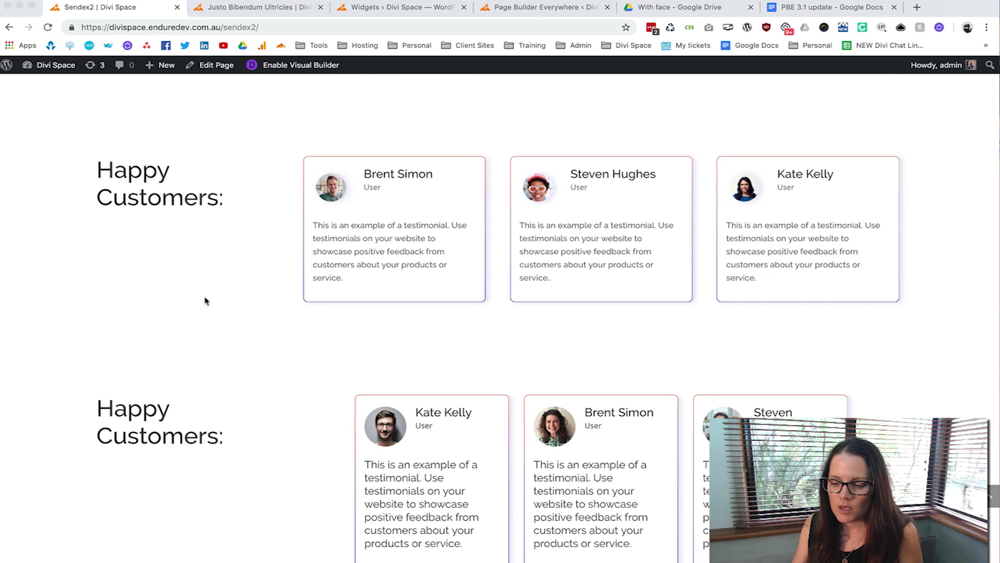
- Enable the Visual Builder and duplicate the first Happy Customers testimonial section
click(291, 66)
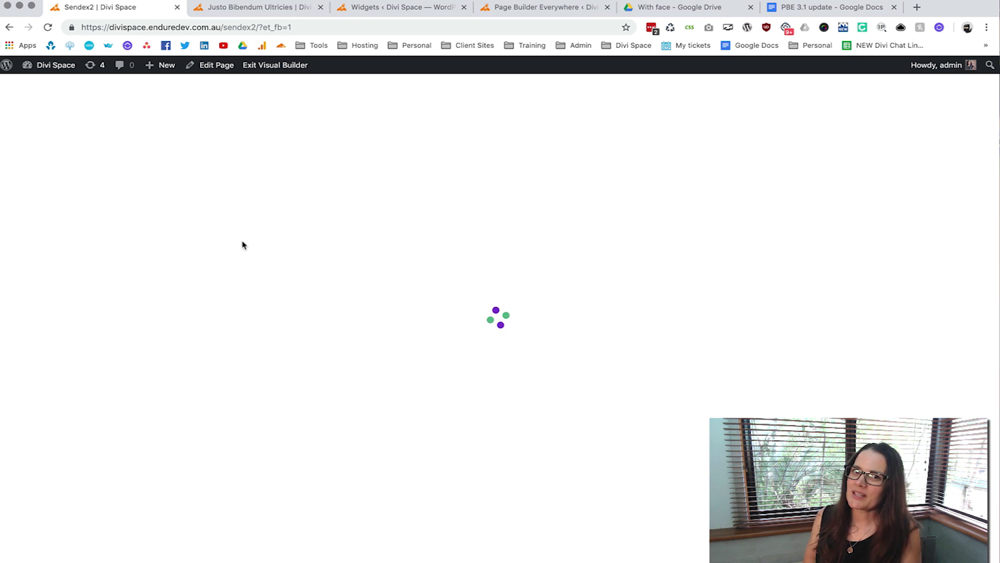
scroll(244, 239, down, 20)
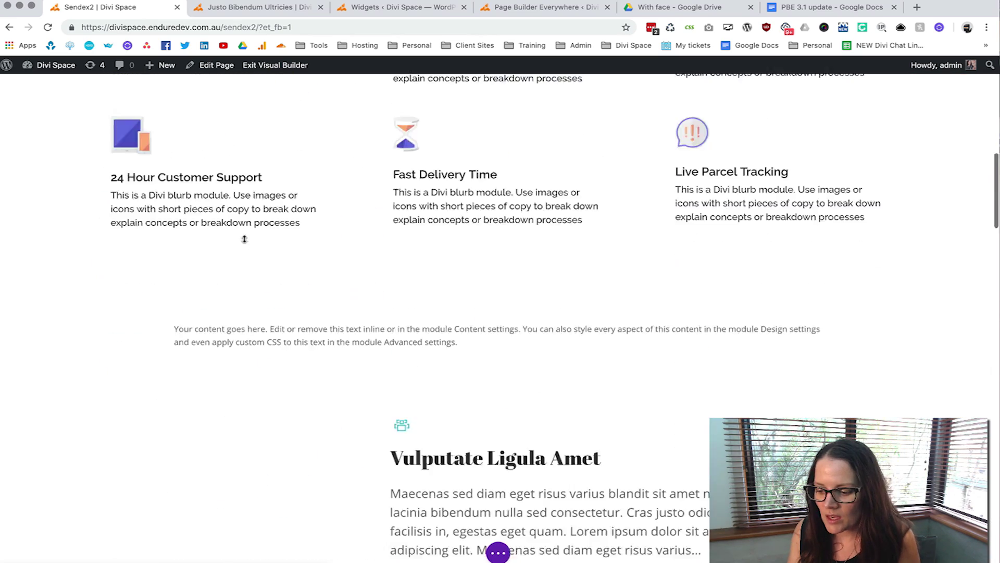
scroll(245, 239, down, 4)
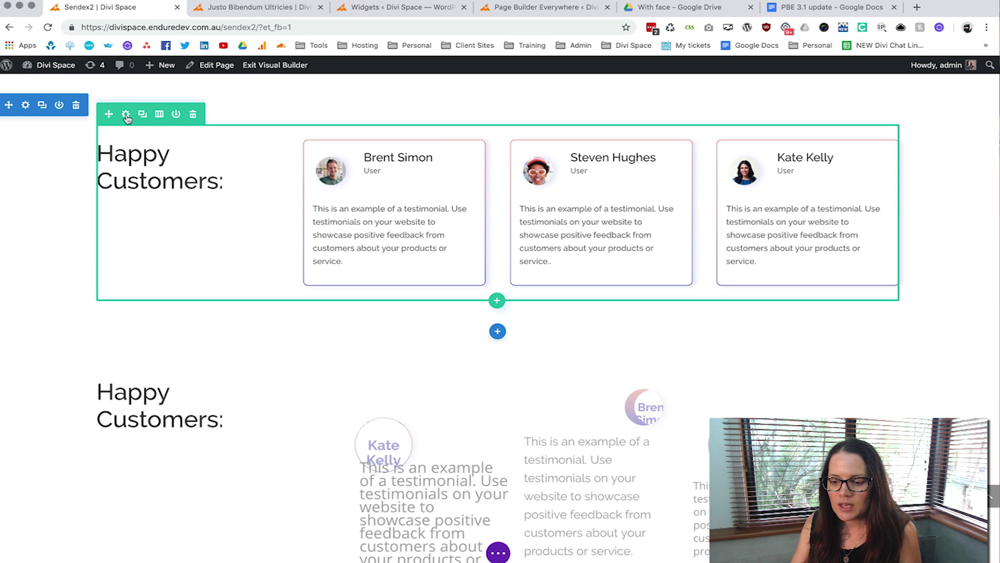
click(42, 106)
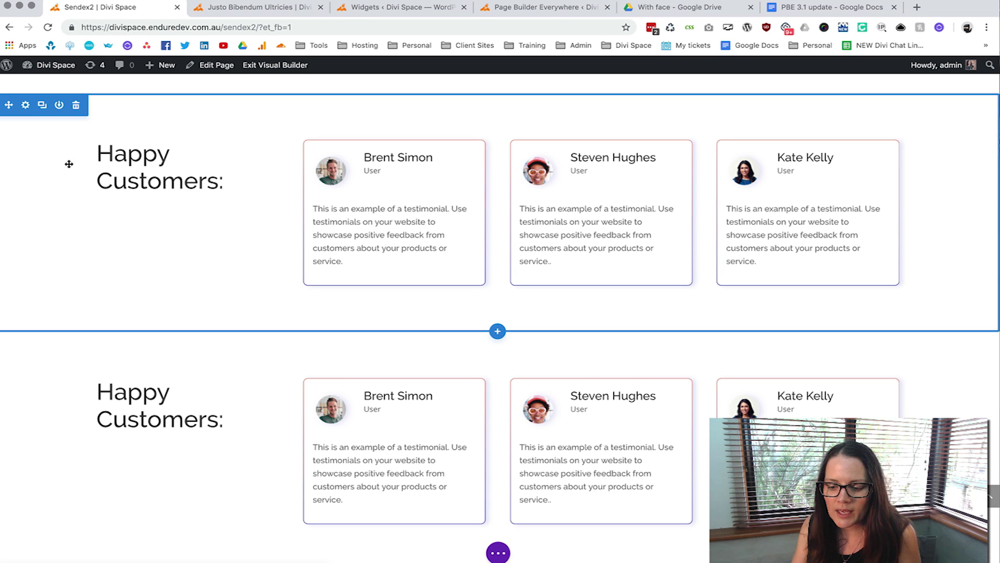
- Delete the "Happy Customers:" heading module from the duplicated testimonial section
scroll(68, 165, down, 3)
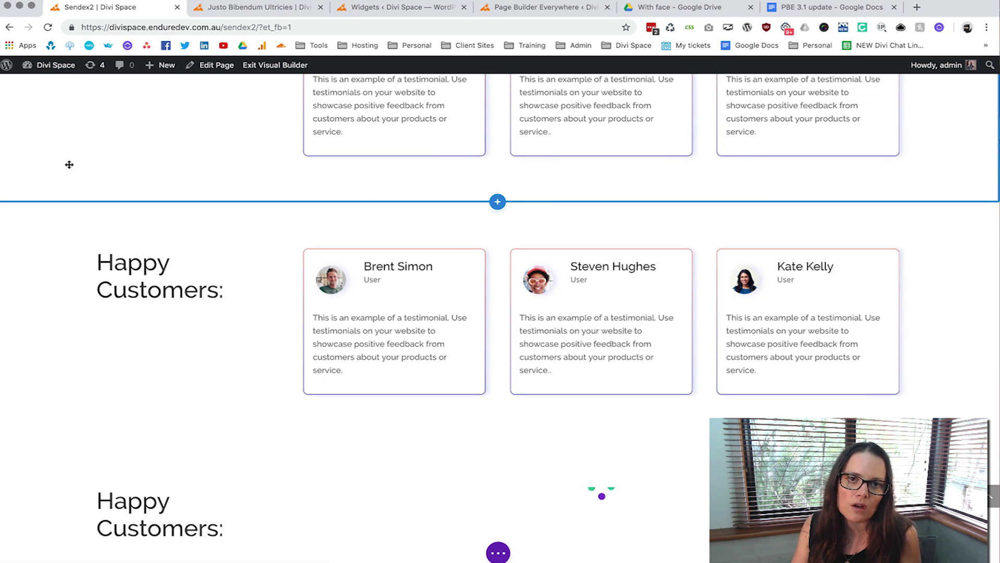
scroll(157, 223, down, 2)
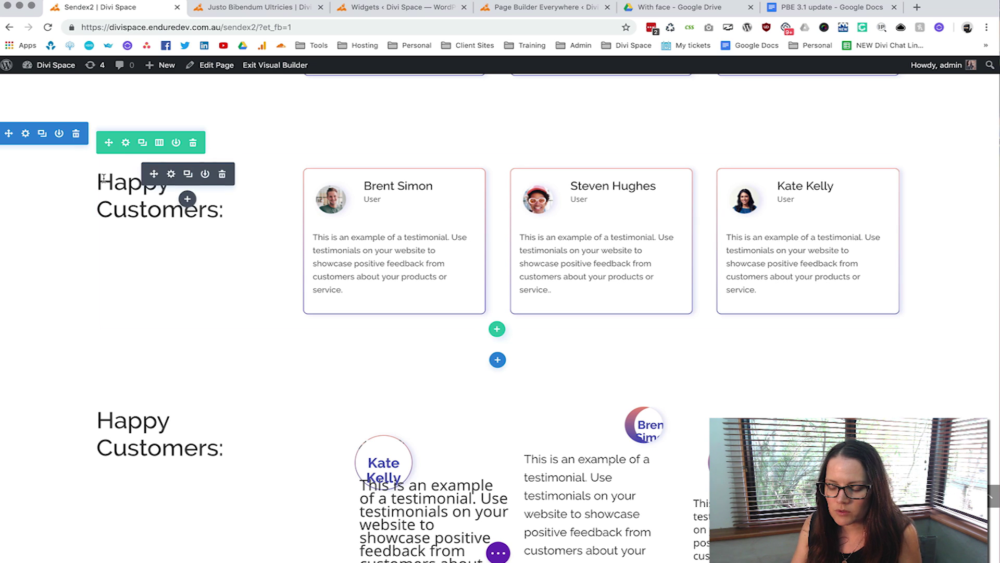
click(222, 177)
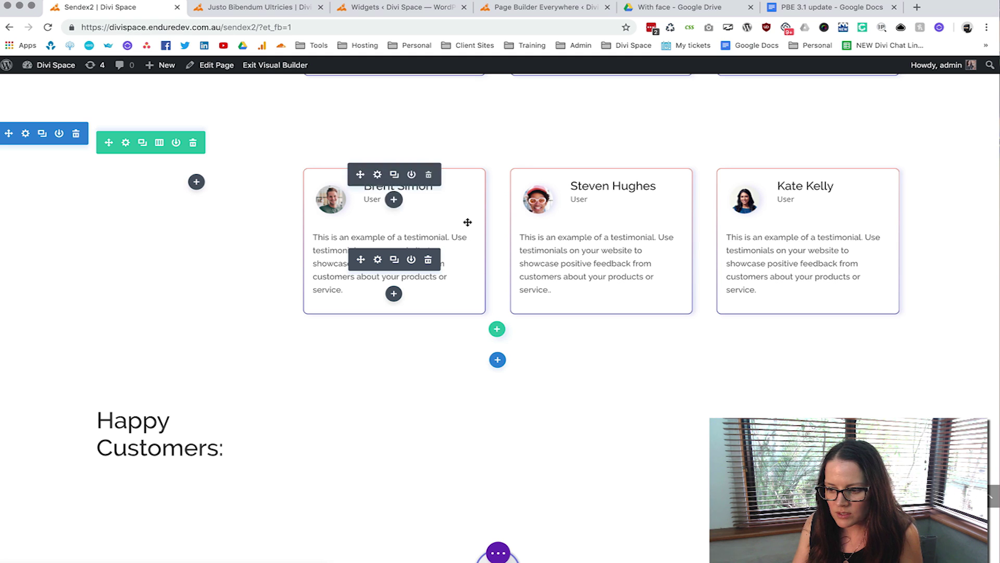
- Change the duplicated row to three equal columns and move the lower testimonial of the third column into the empty first column
click(159, 143)
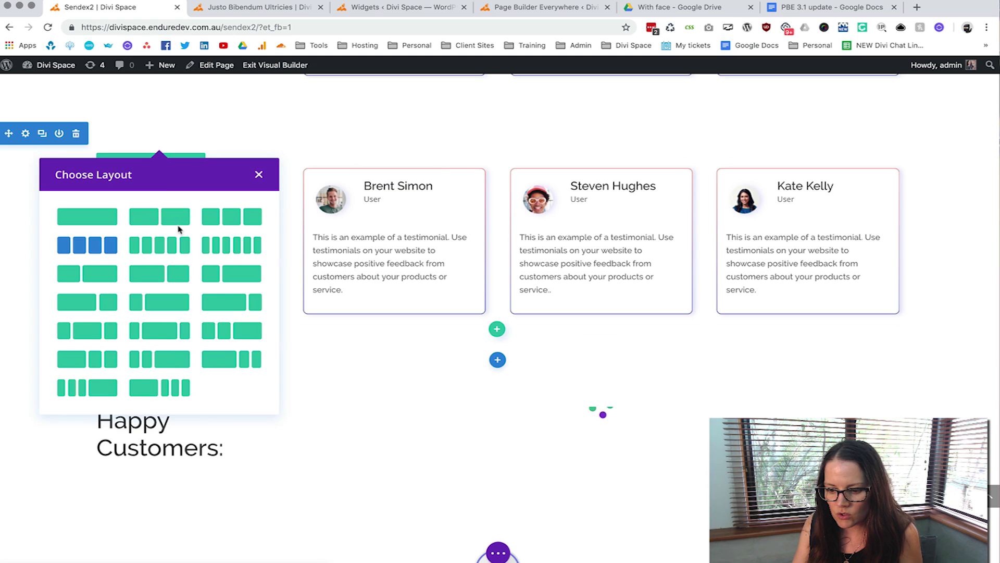
click(230, 222)
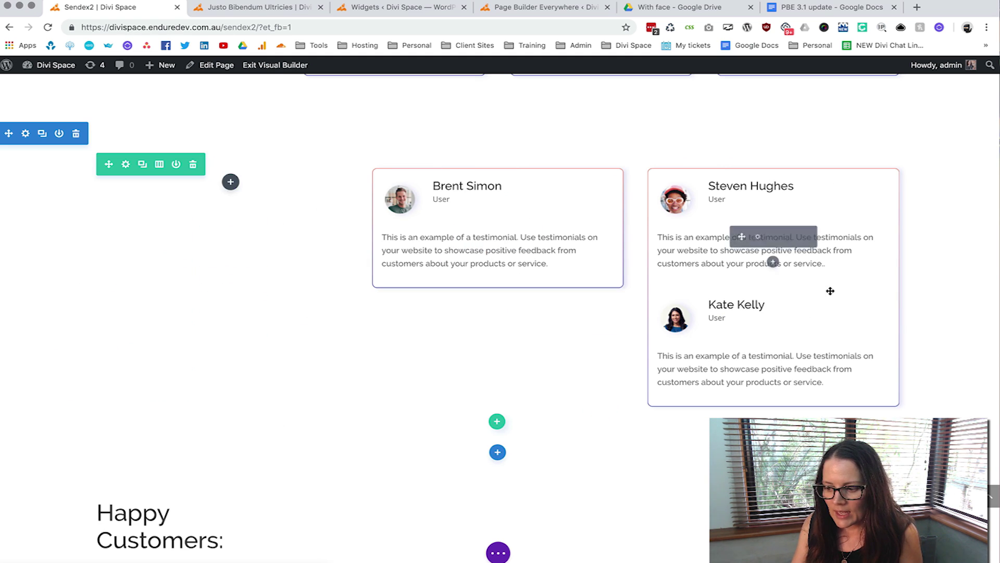
drag(244, 181, 234, 181)
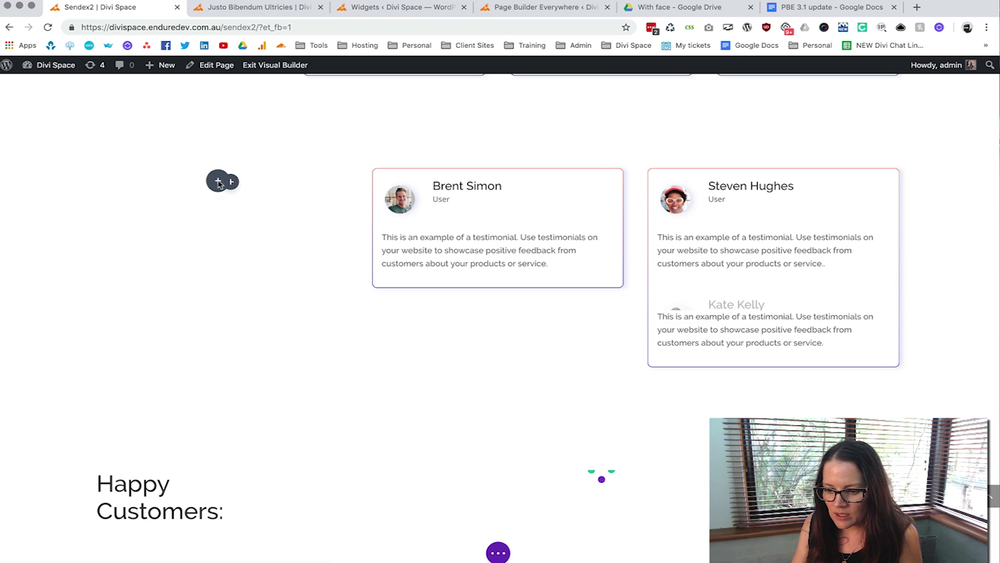
drag(738, 292, 203, 230)
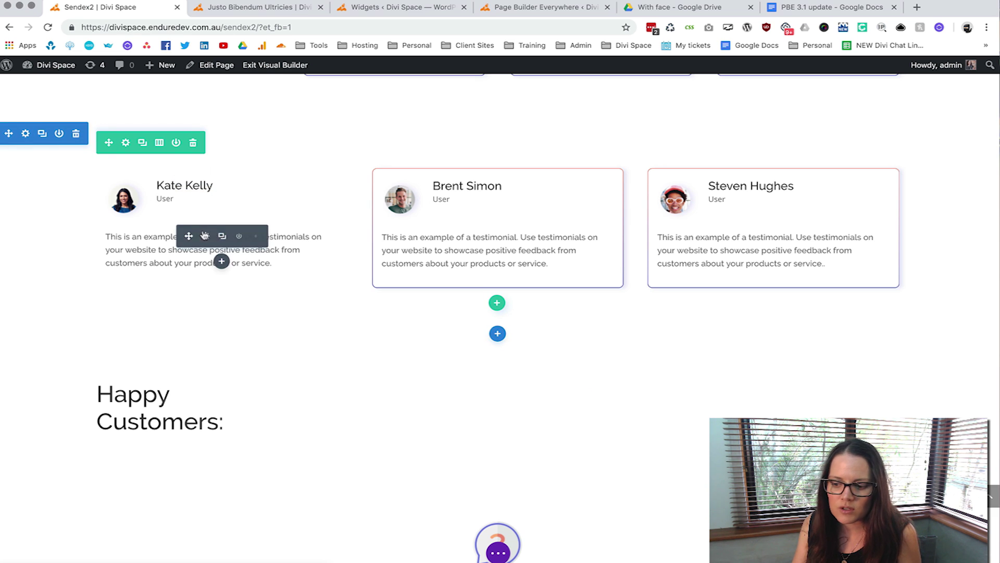
- Copy the row's custom CSS from Column 2 Main Element into Column 1 Main Element and save the row settings
click(126, 144)
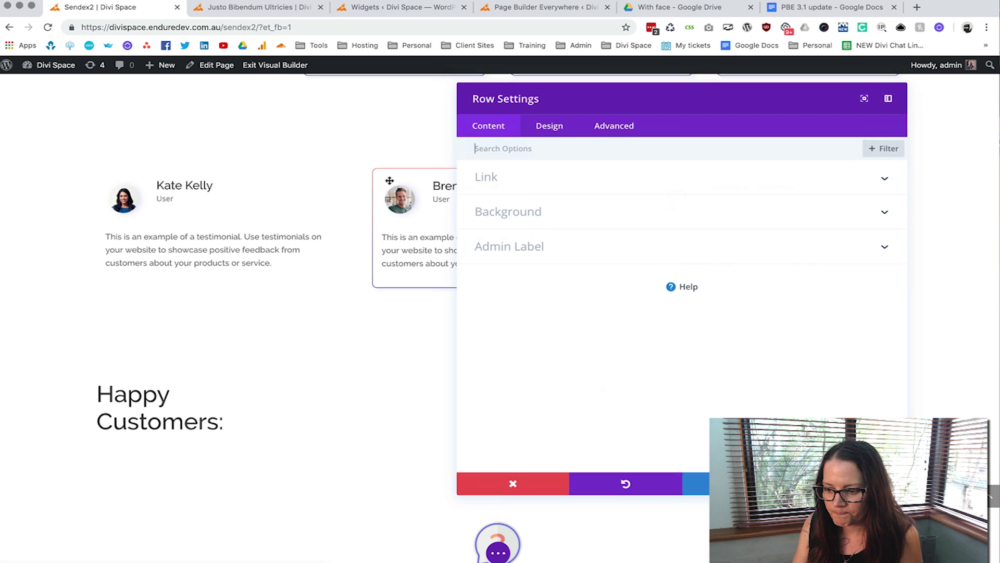
click(623, 127)
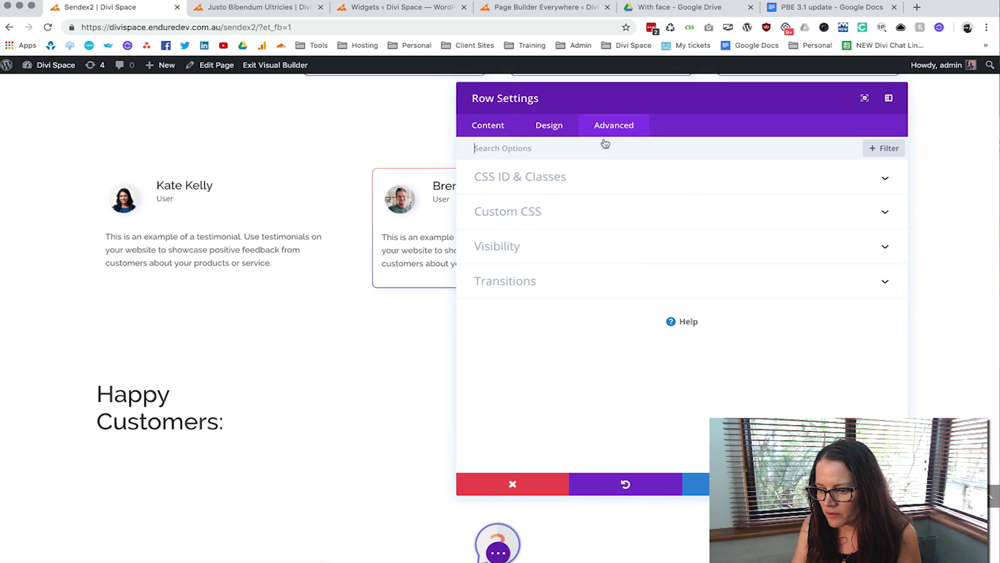
click(515, 214)
scroll(542, 287, down, 10)
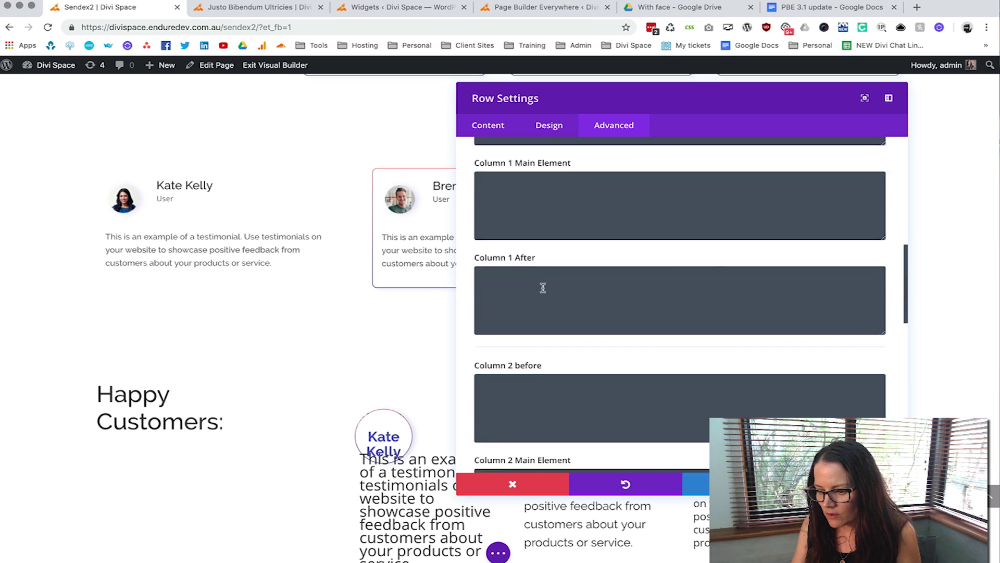
click(511, 317)
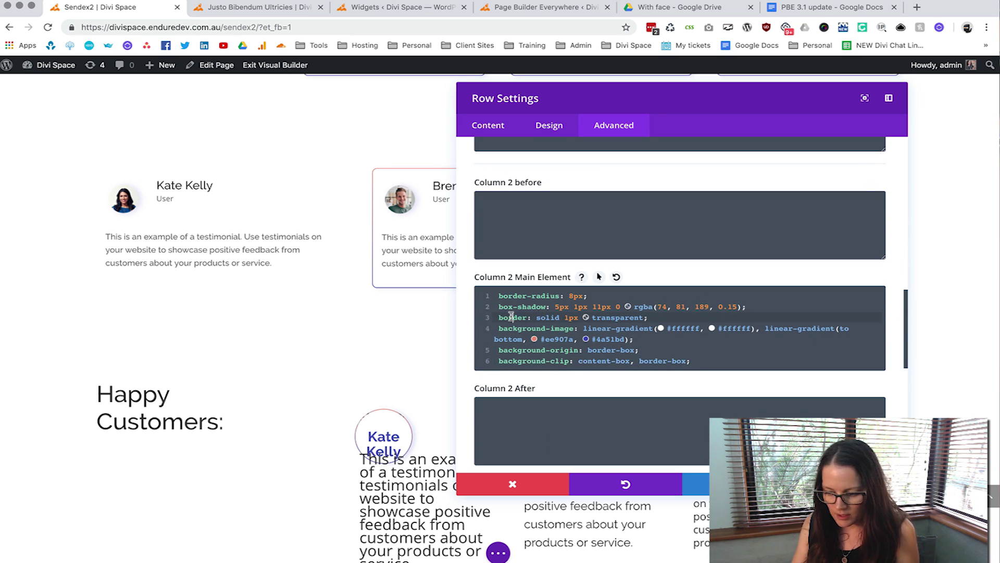
key(super+a)
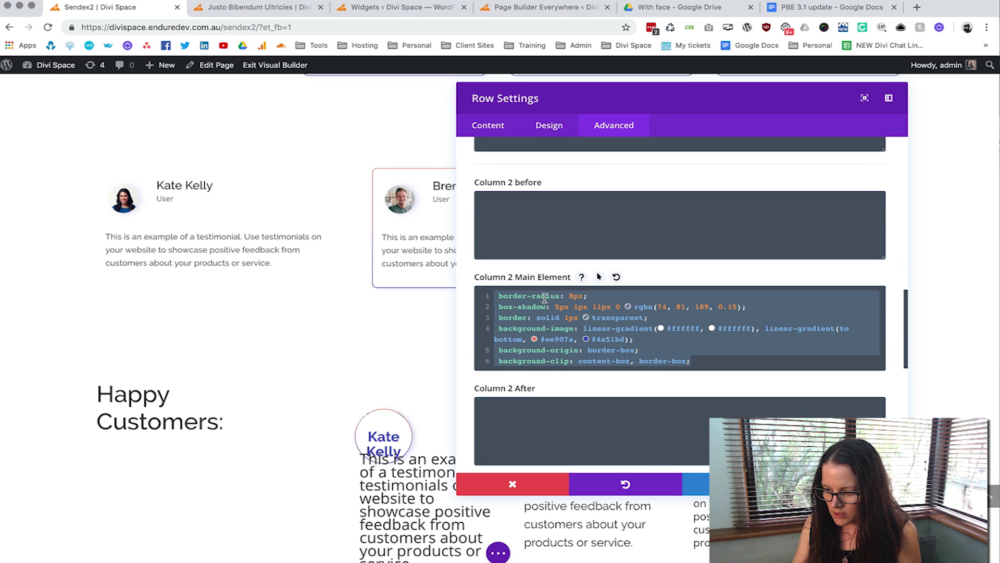
key(super+x)
scroll(545, 298, up, 5)
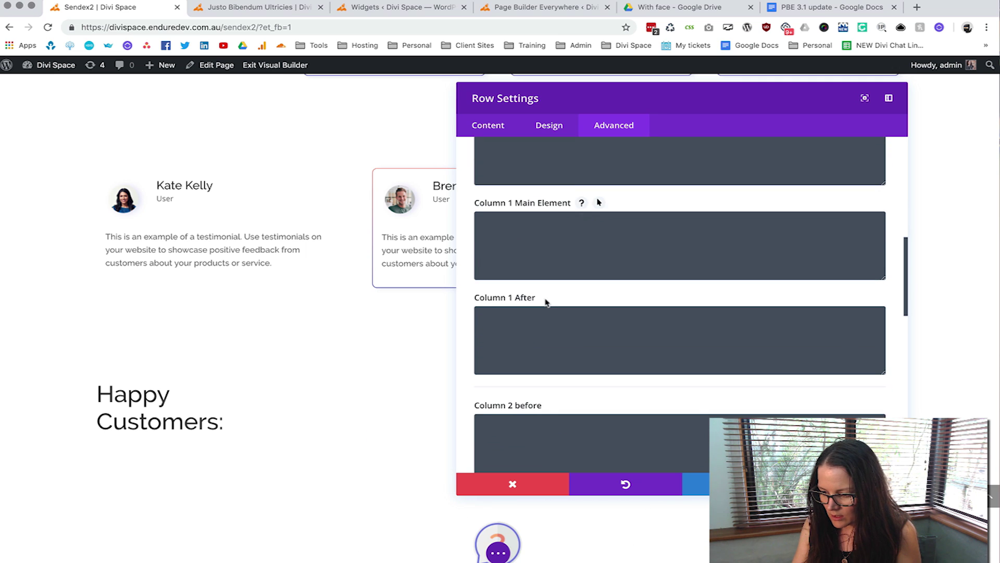
scroll(541, 292, up, 1)
key(super+v)
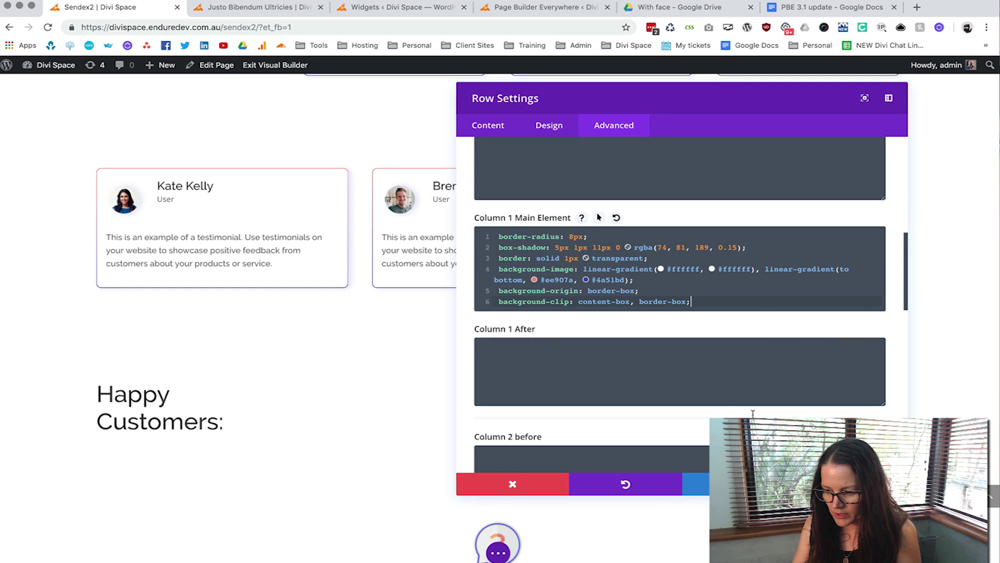
click(794, 483)
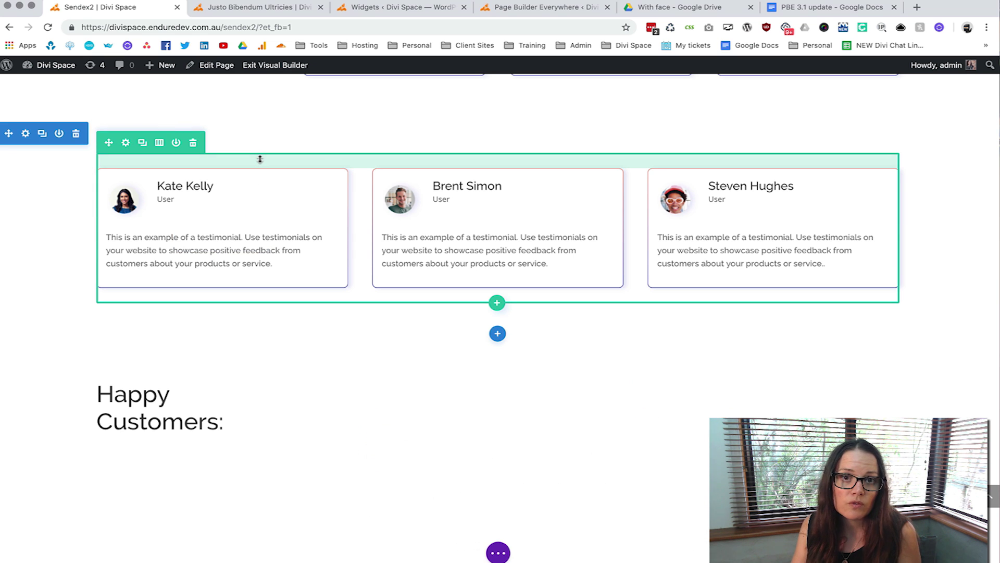
- Remove the top and bottom padding of the three-column testimonial row
drag(260, 159, 260, 133)
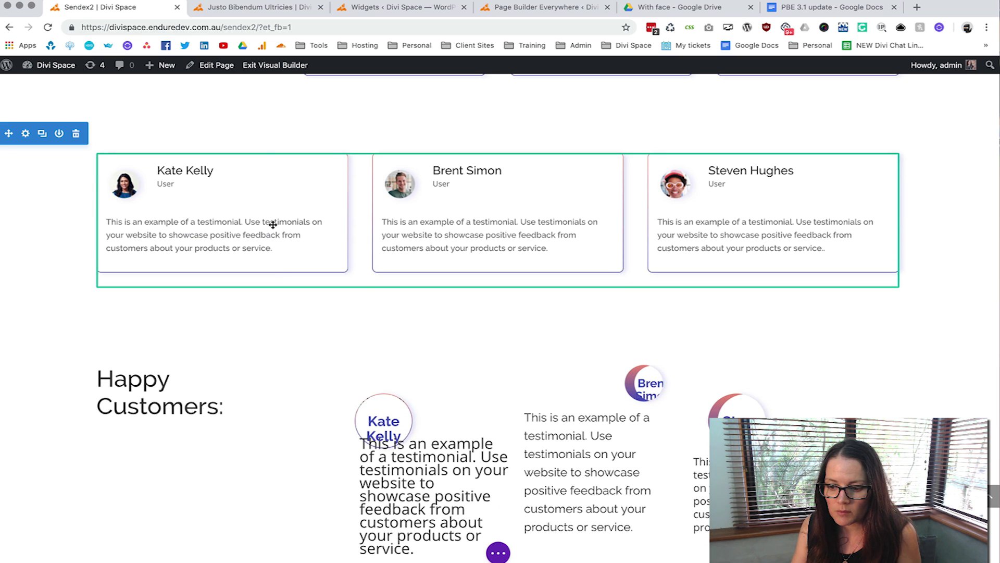
drag(283, 277, 284, 253)
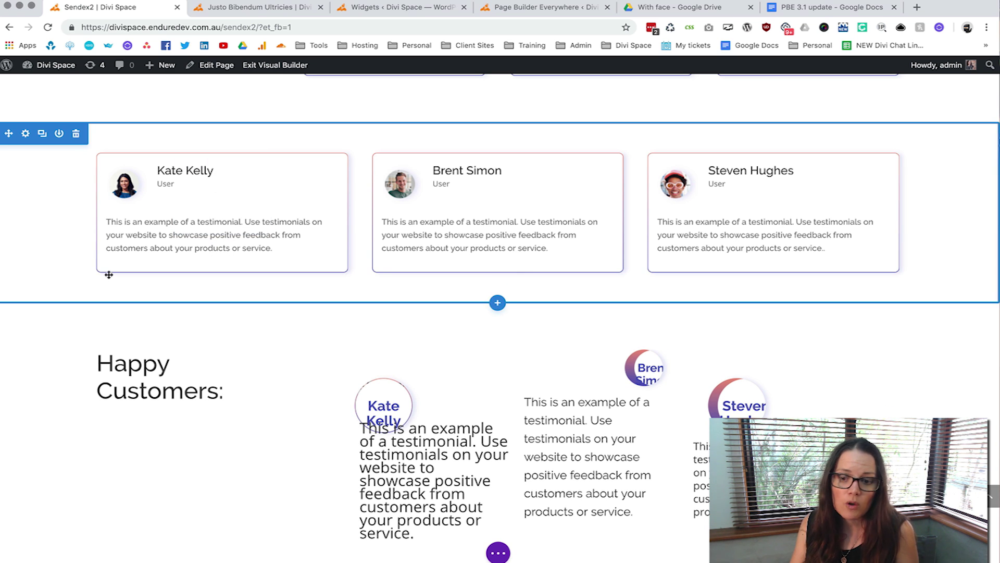
- Turn off the testimonial row's custom width, make the row fullwidth, and close its settings
click(127, 146)
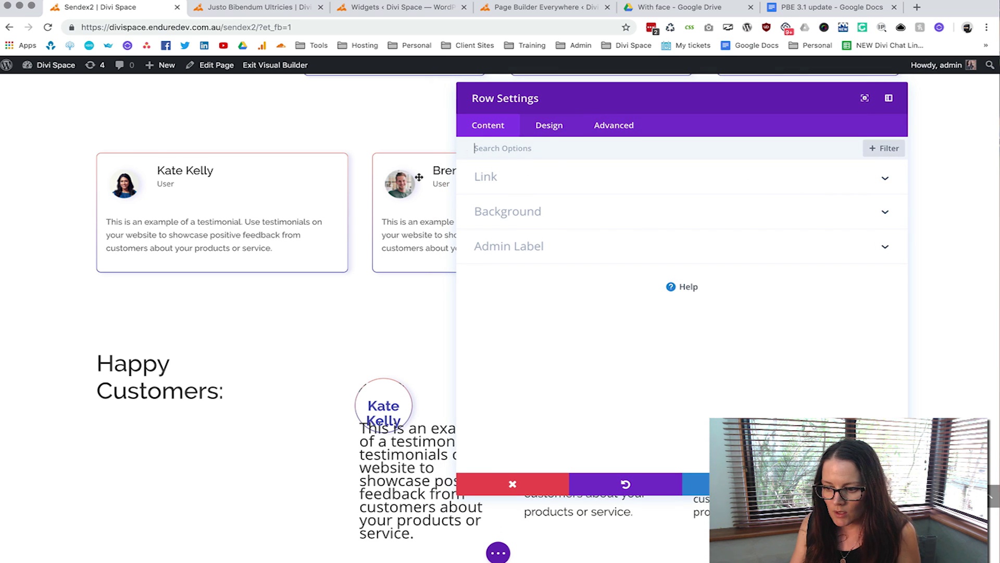
click(550, 128)
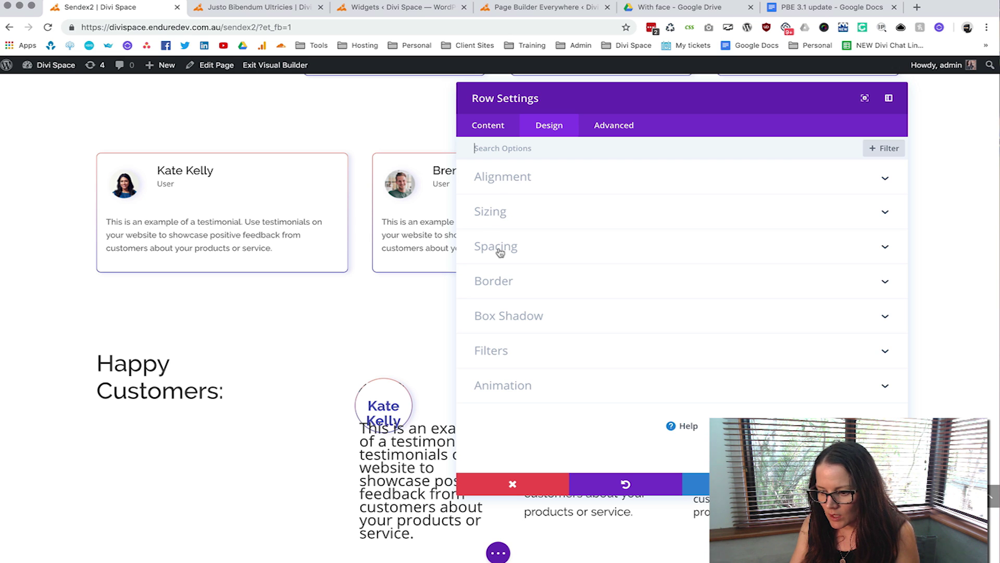
click(500, 216)
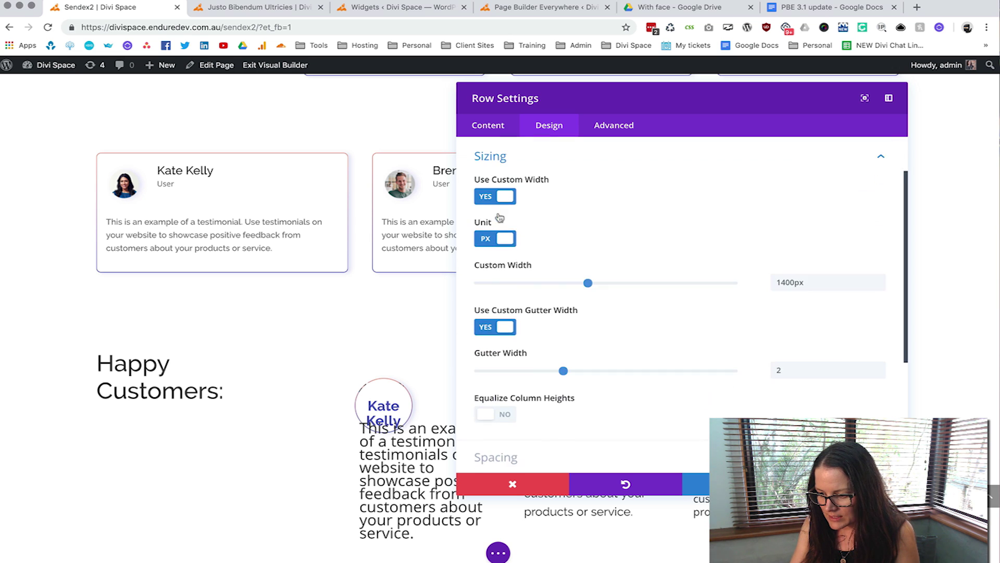
click(490, 193)
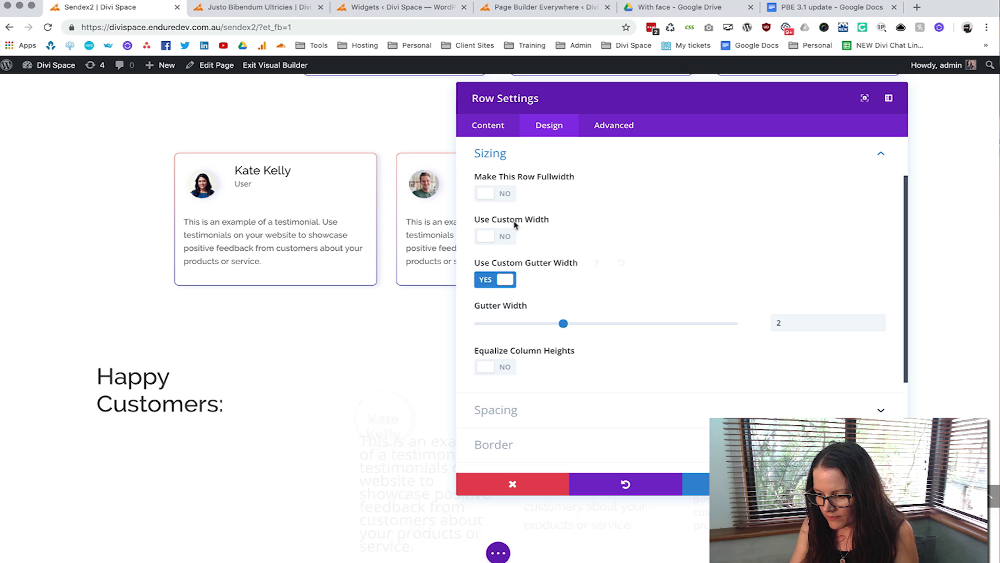
click(503, 194)
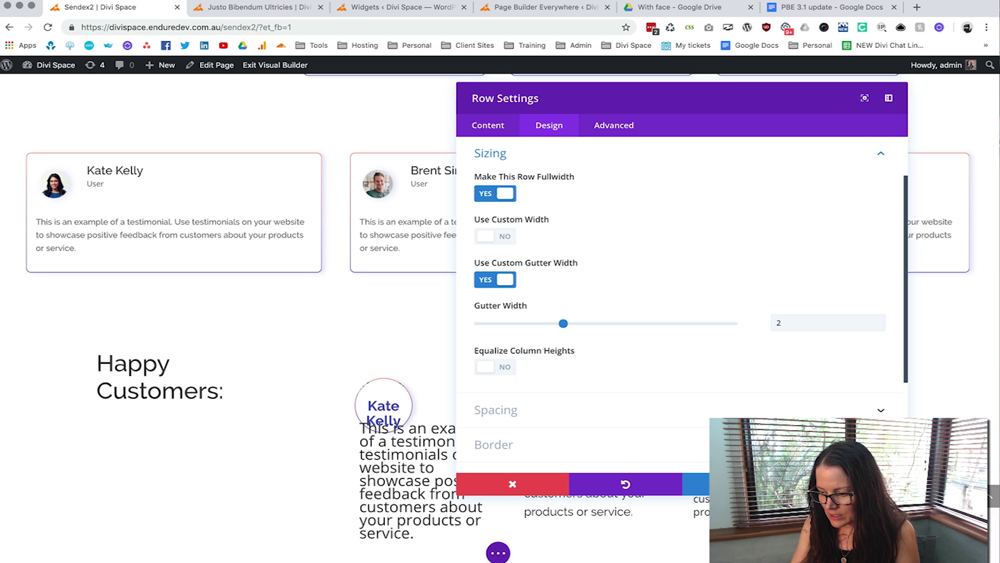
key(Escape)
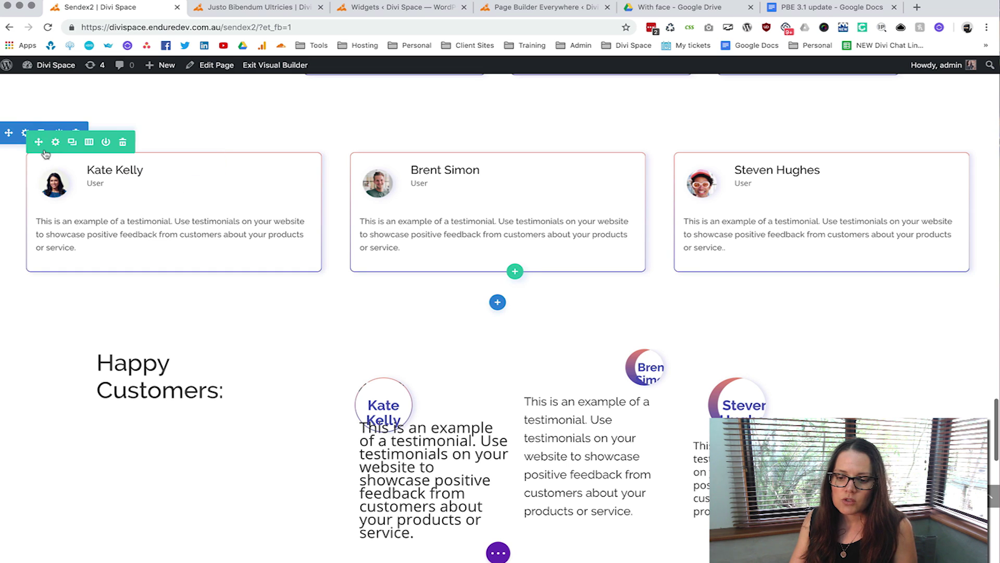
- Review the three-column testimonial row's action options and the image and icon settings of its first testimonial blurb
right_click(55, 149)
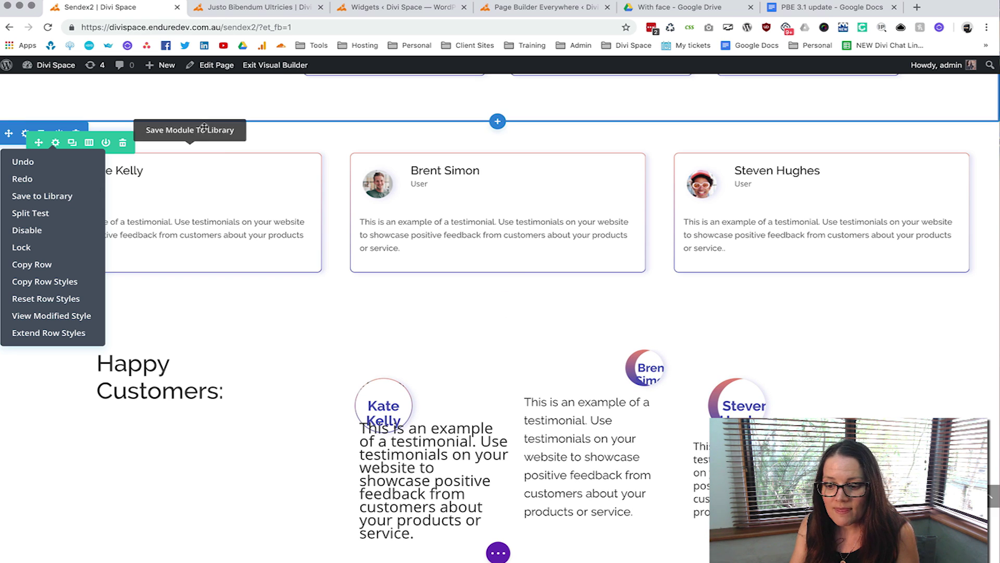
click(164, 194)
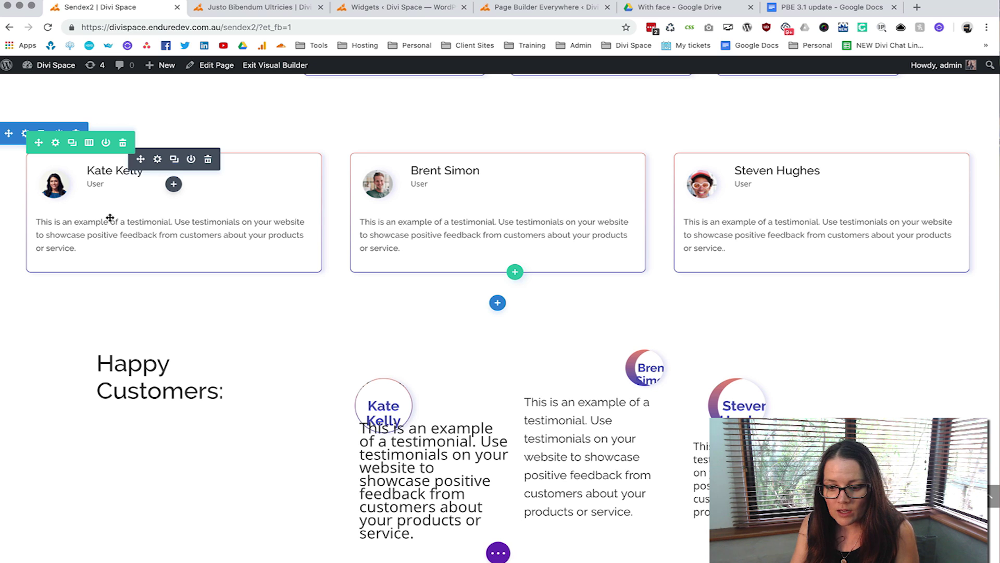
click(158, 159)
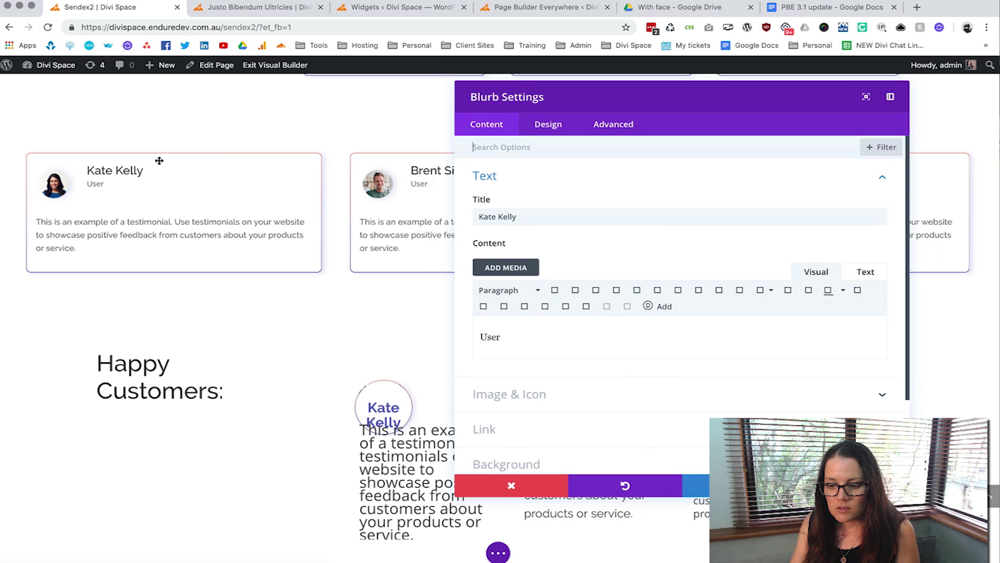
scroll(522, 292, down, 3)
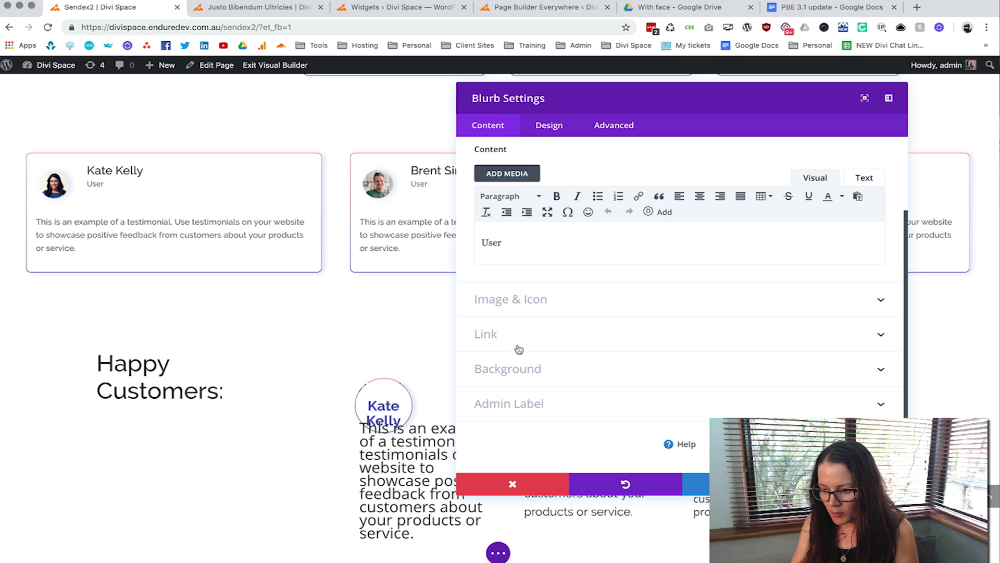
click(509, 303)
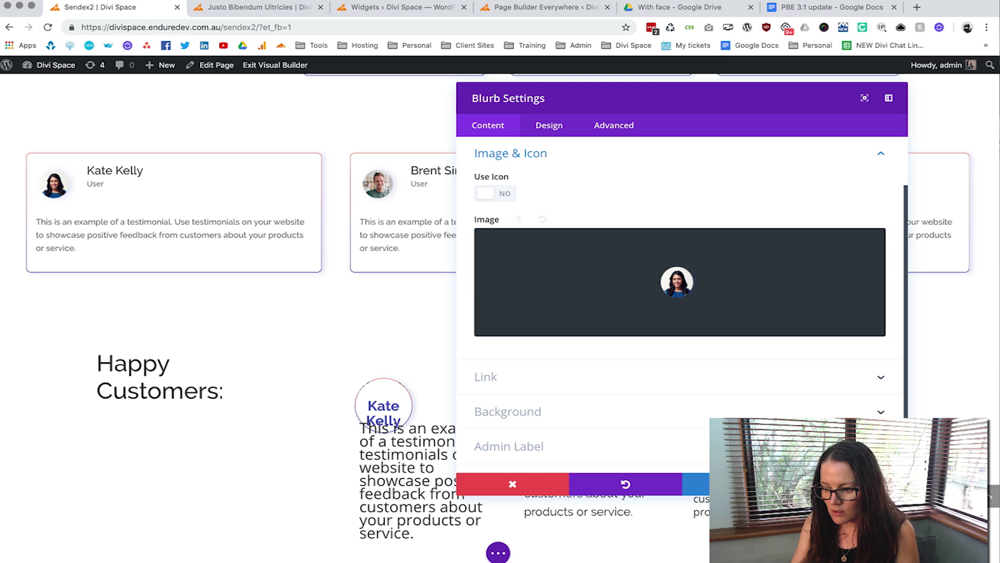
key(Escape)
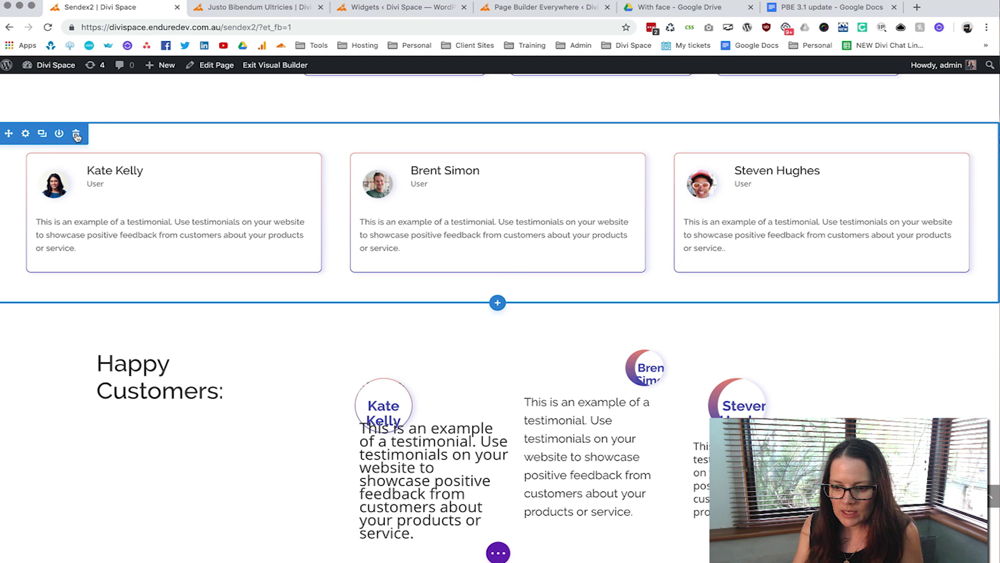
- Delete the duplicated section containing the three-column testimonial row
click(76, 134)
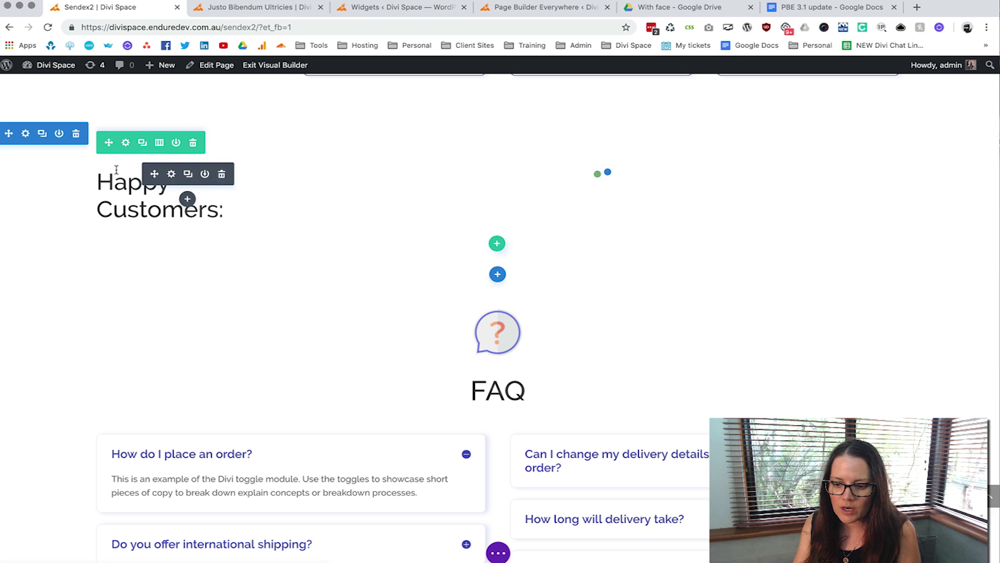
key(super+z)
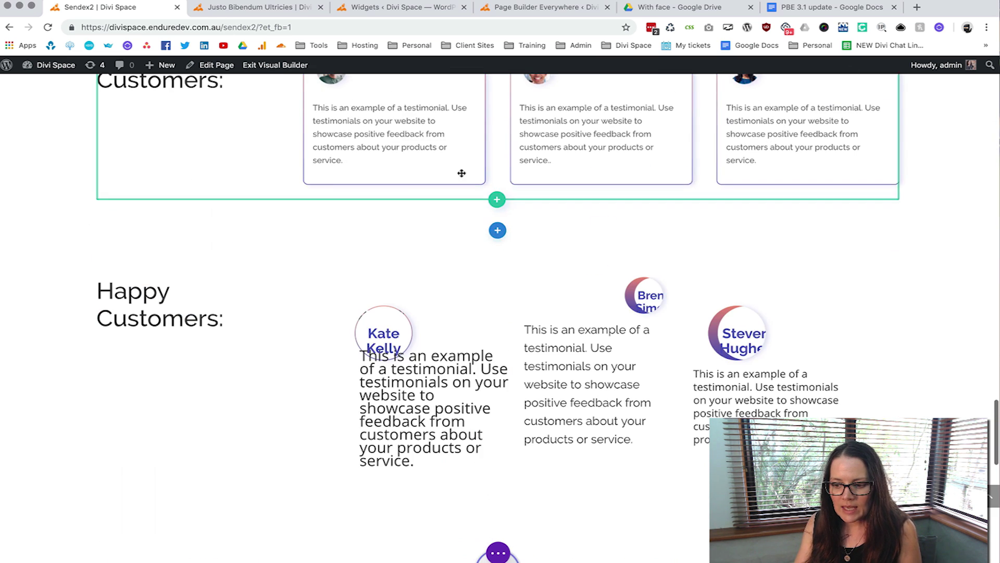
- Apply the one-quarter, three-quarter column layout to the lower Happy Customers row
scroll(275, 228, down, 2)
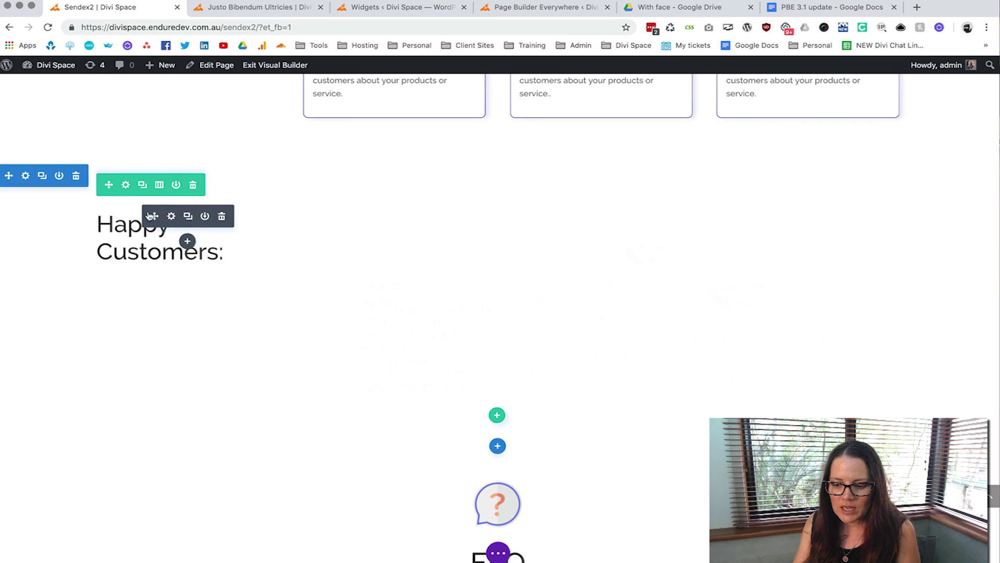
click(159, 184)
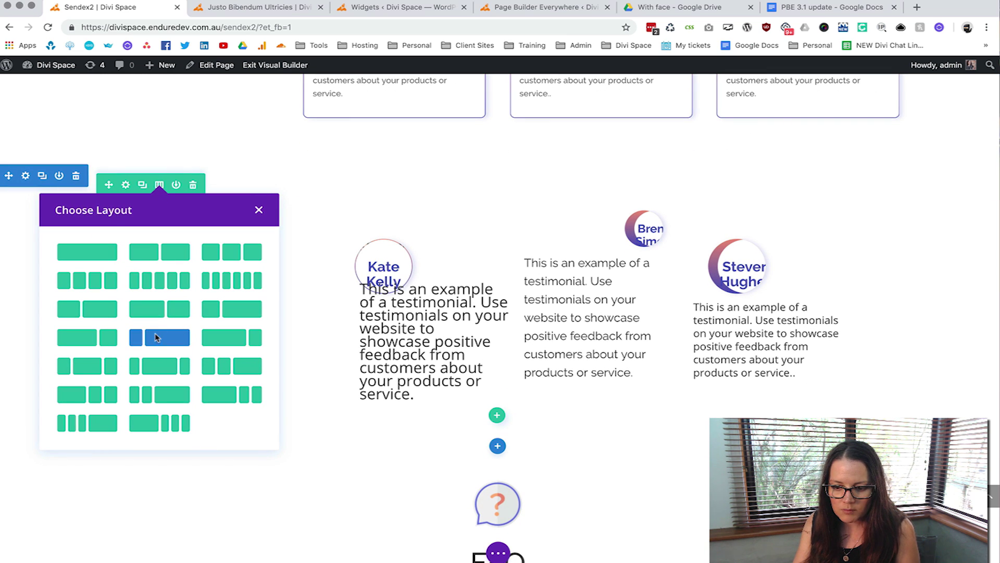
click(146, 342)
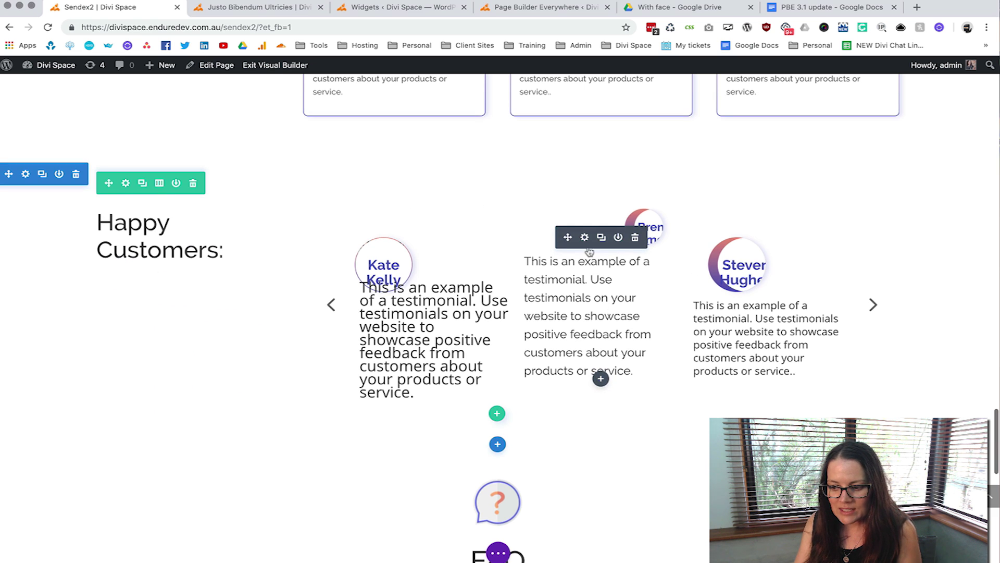
- Insert a Slider module below the existing testimonial slider in the lower Happy Customers row and delete one of its two default slides
scroll(568, 259, down, 3)
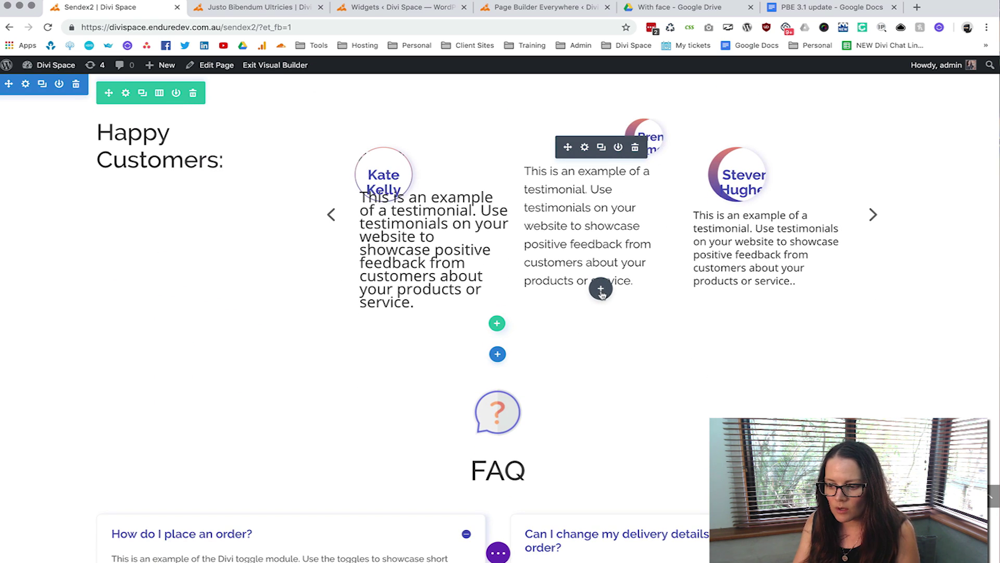
click(601, 289)
text(sli)
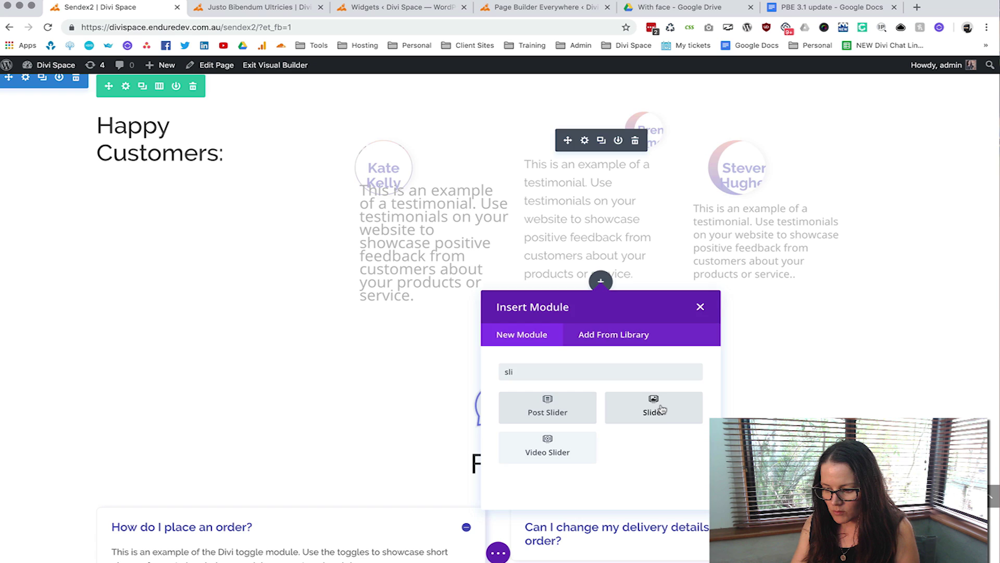
click(660, 409)
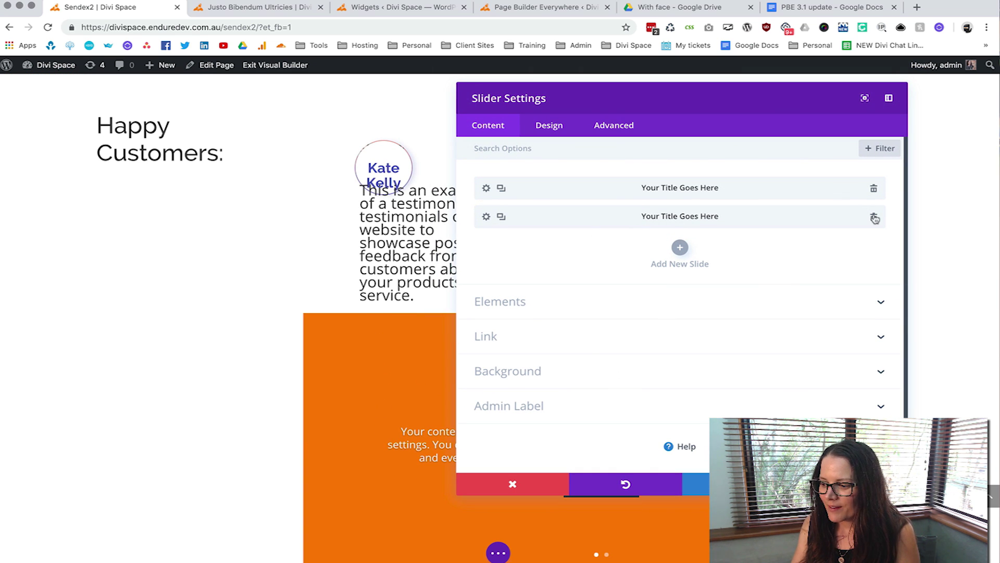
drag(709, 207, 502, 200)
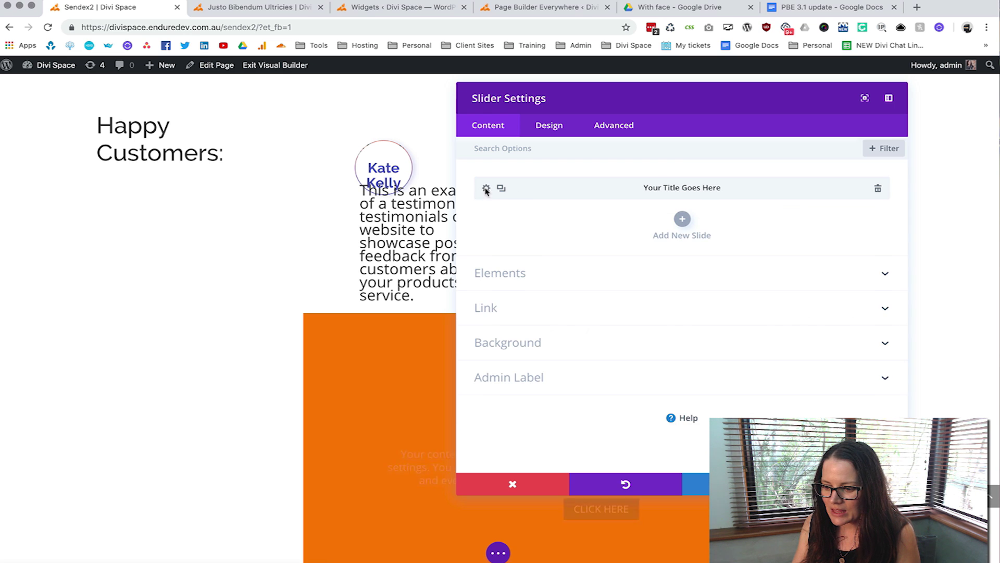
- Clear the remaining slide's heading, button text and placeholder content
click(486, 189)
drag(556, 217, 478, 217)
key(BackSpace)
drag(520, 260, 479, 261)
key(BackSpace)
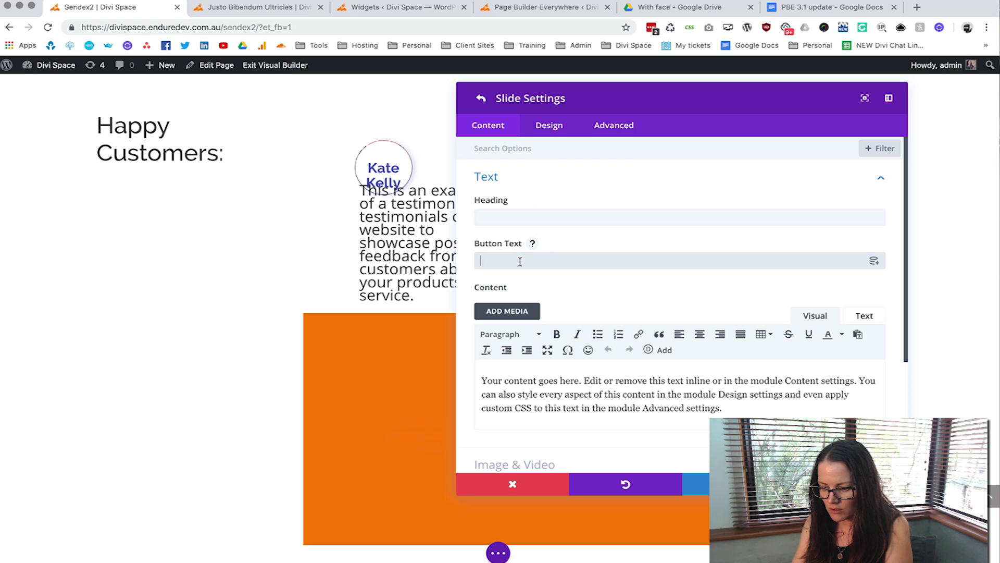
triple_click(594, 408)
key(BackSpace)
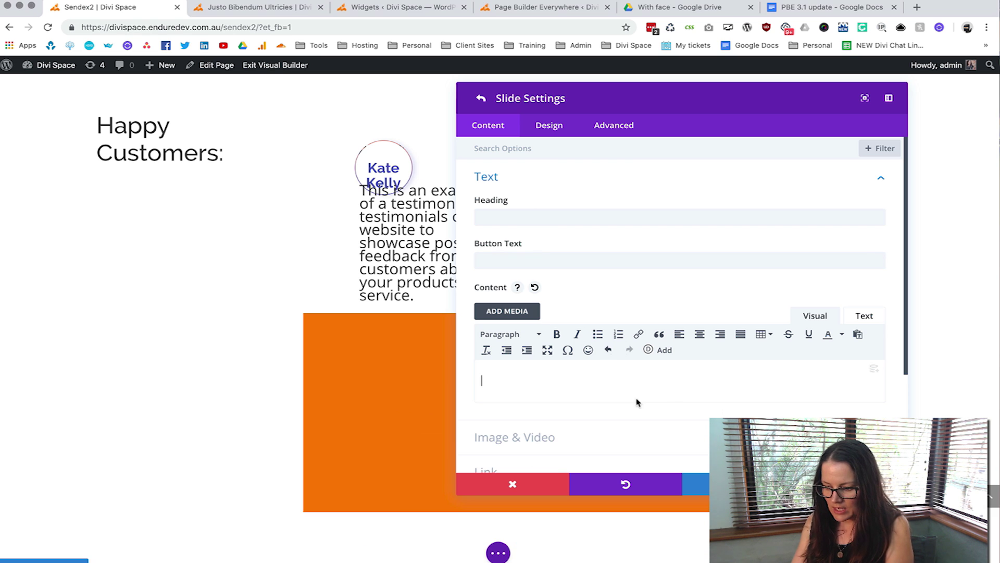
- Insert the Divi Library layout Slider testimonial 1 into the slide's content and save the slide
click(659, 350)
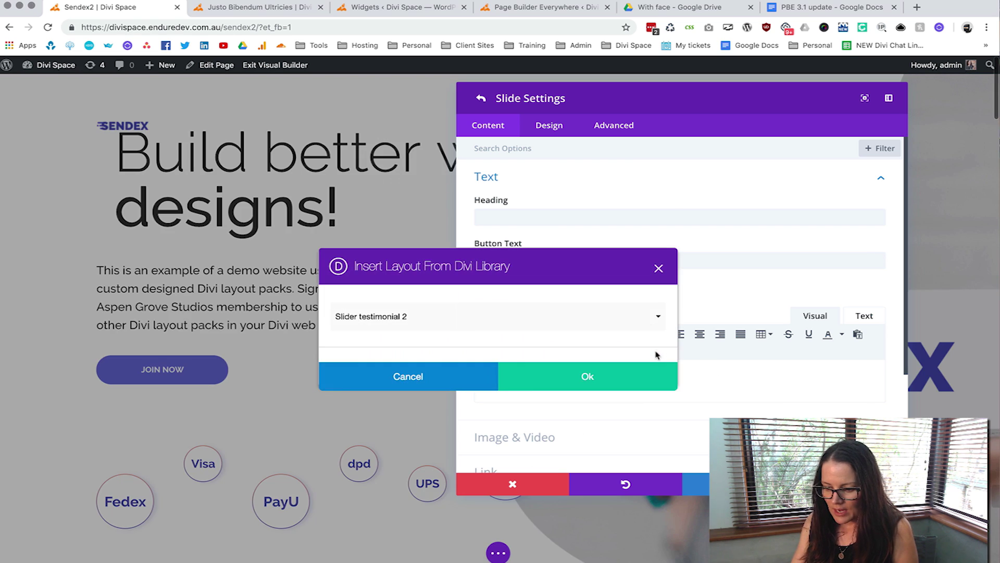
click(524, 316)
click(510, 361)
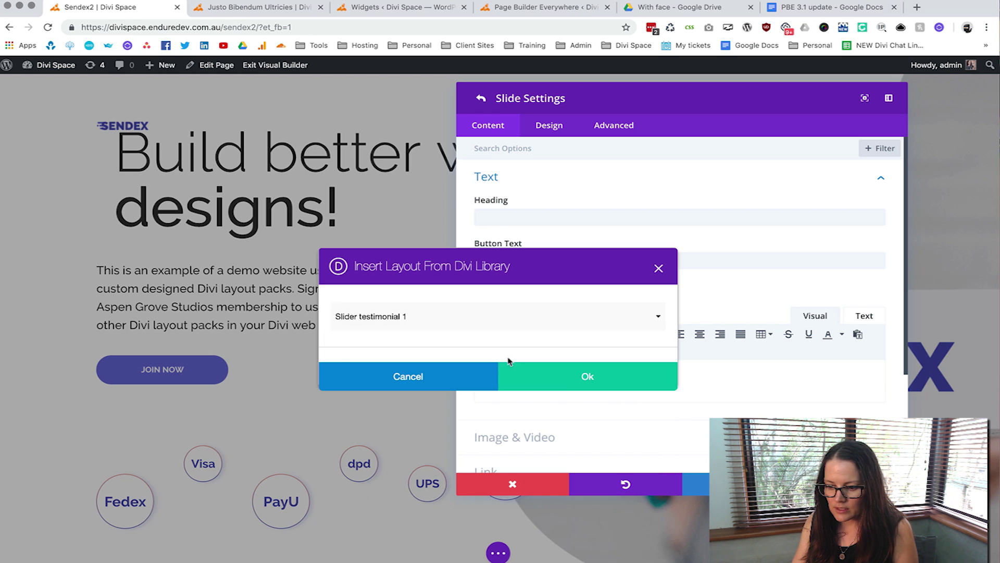
click(575, 375)
scroll(678, 364, down, 2)
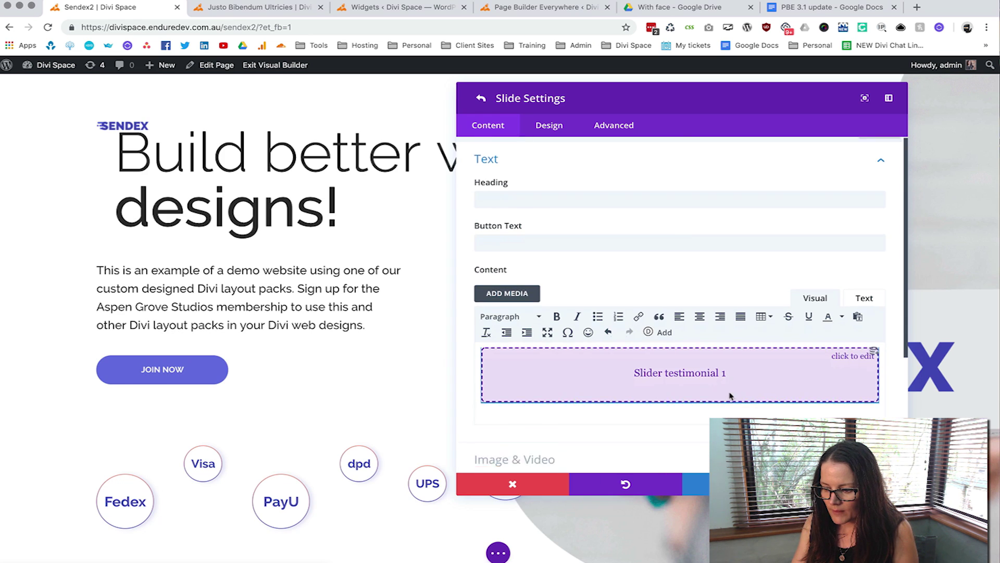
key(Escape)
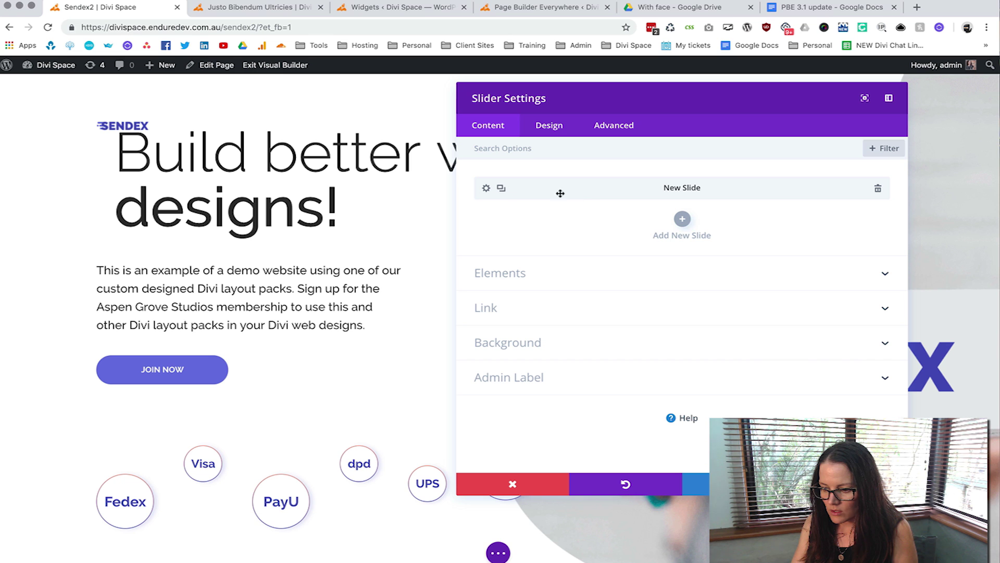
- Duplicate the slide and view the copy's embedded Slider testimonial 1 layout in the Divi Library editor, returning to the page builder
click(501, 189)
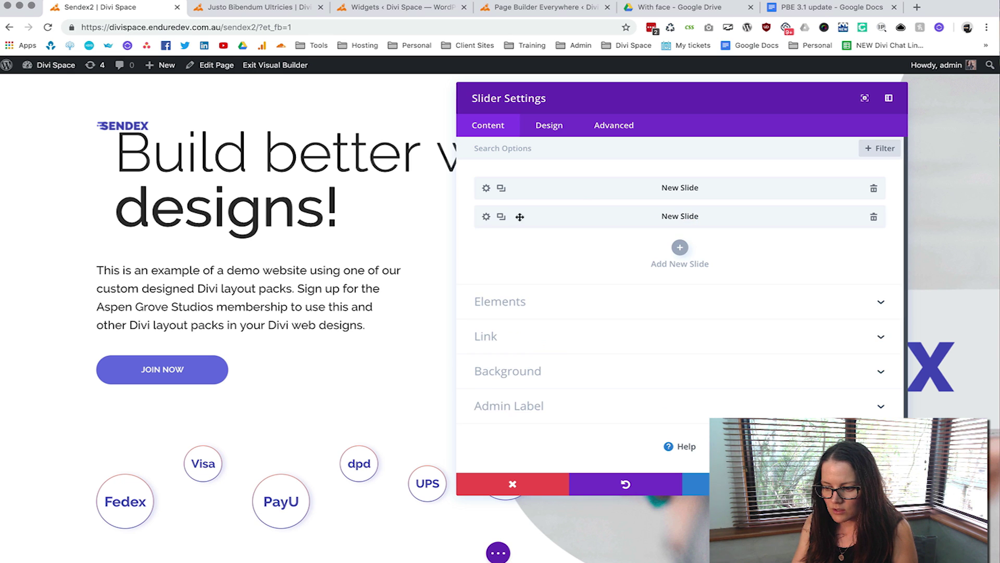
click(486, 218)
scroll(625, 338, down, 2)
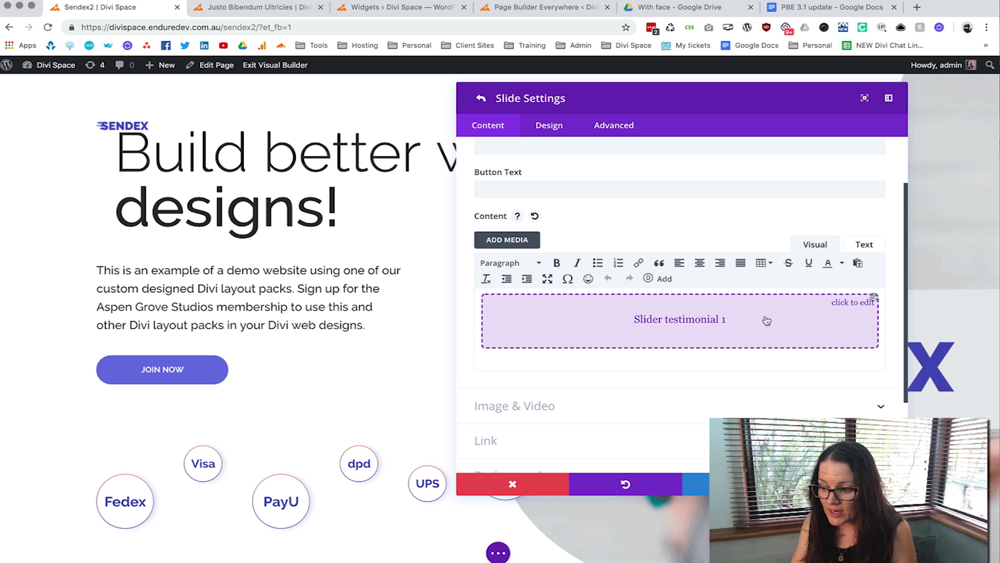
click(728, 315)
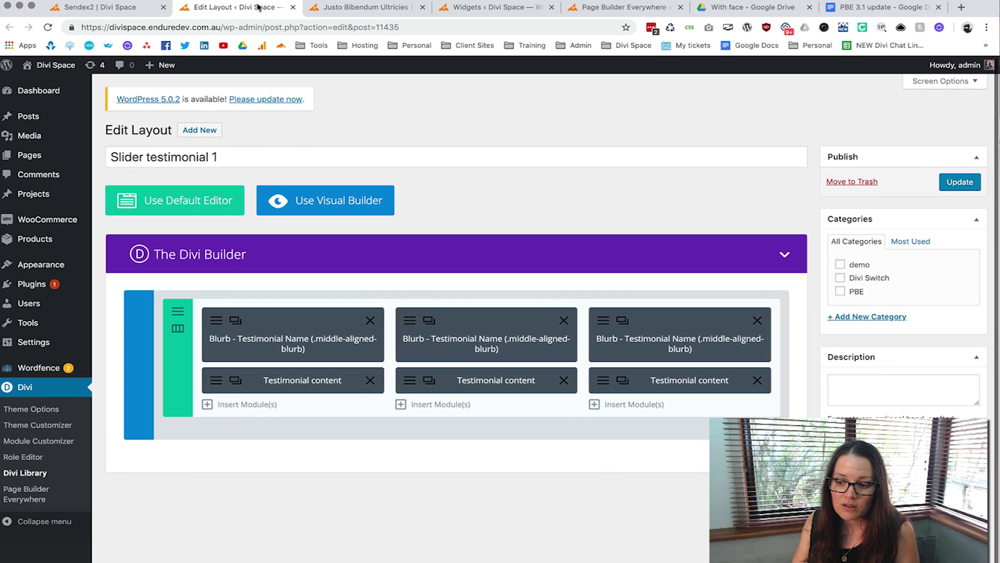
click(104, 9)
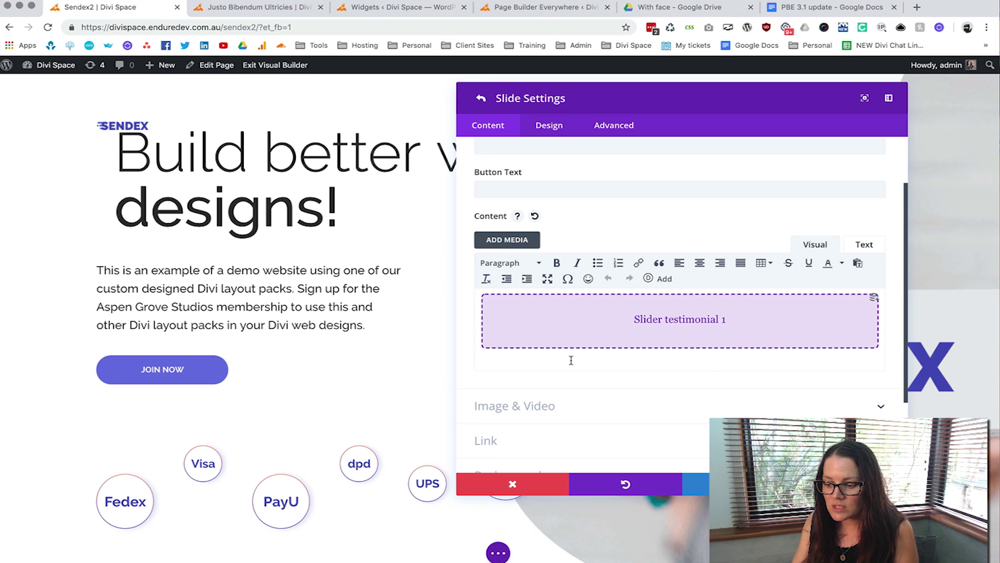
- Replace the duplicated slide's embedded layout with Slider testimonial 2, save the slide and close the slider's settings
key(BackSpace)
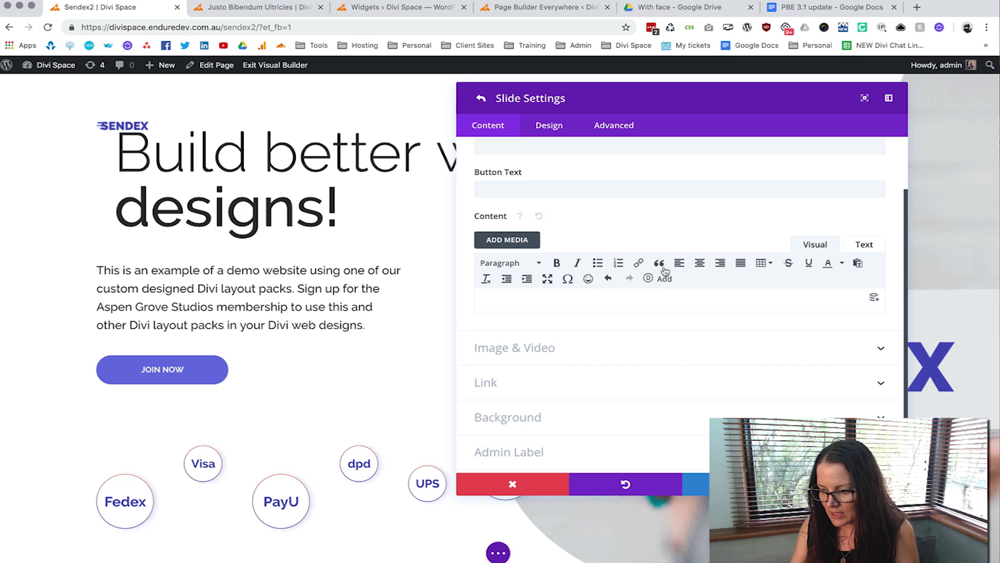
click(660, 281)
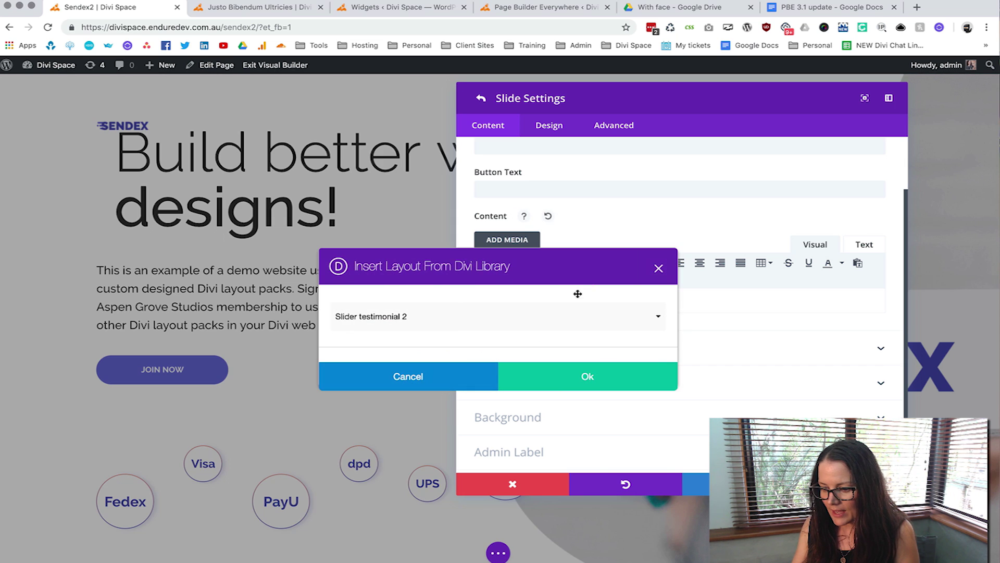
click(633, 382)
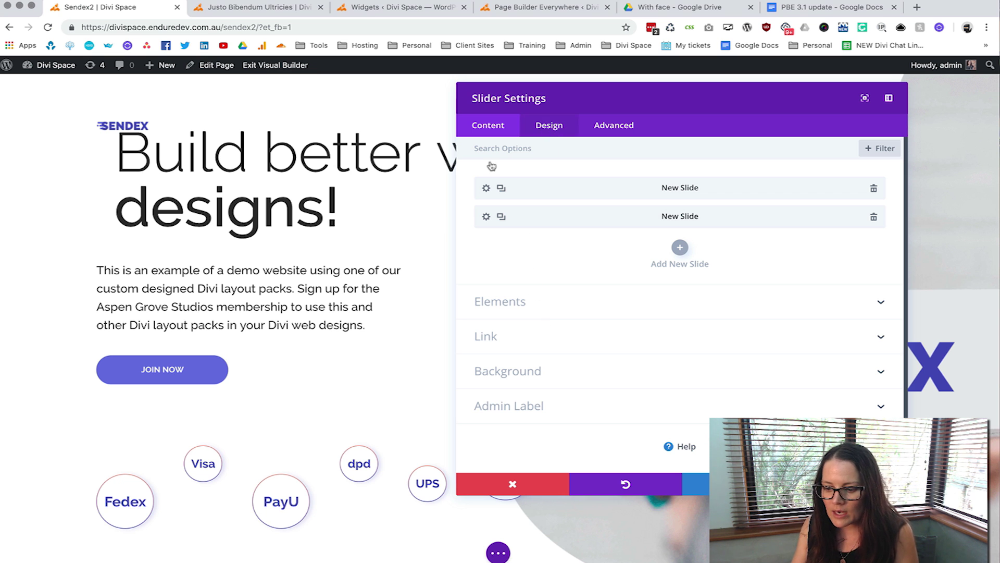
scroll(327, 292, down, 13)
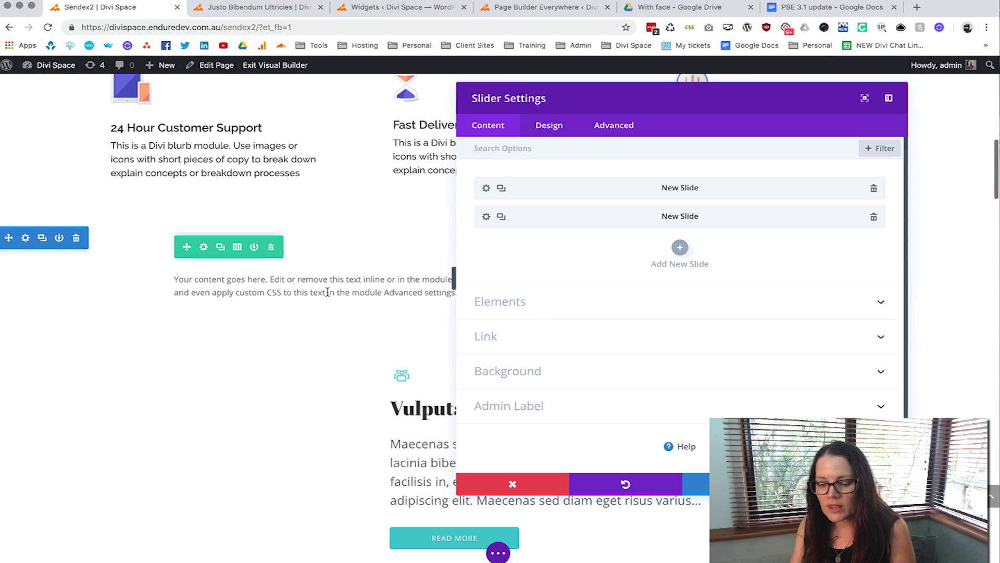
click(549, 125)
key(Escape)
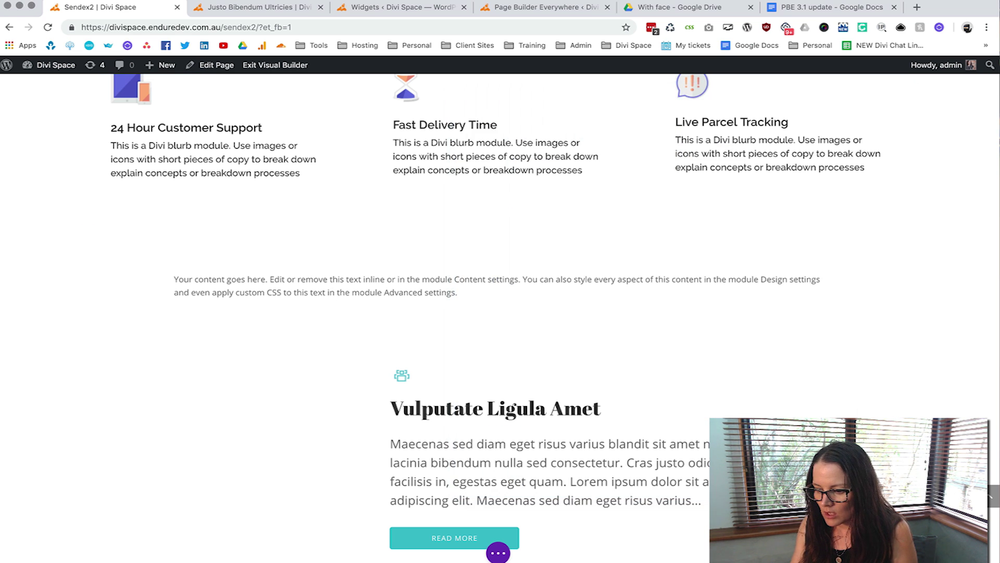
- Examine the new testimonial slider on the page and compare it with the existing slider above it
scroll(484, 266, down, 8)
scroll(484, 266, down, 20)
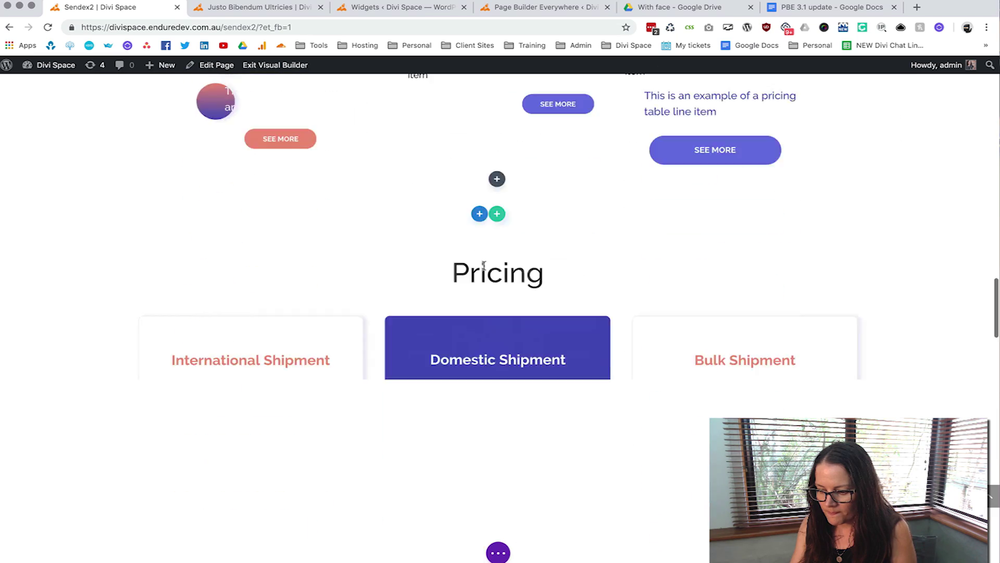
scroll(484, 266, down, 5)
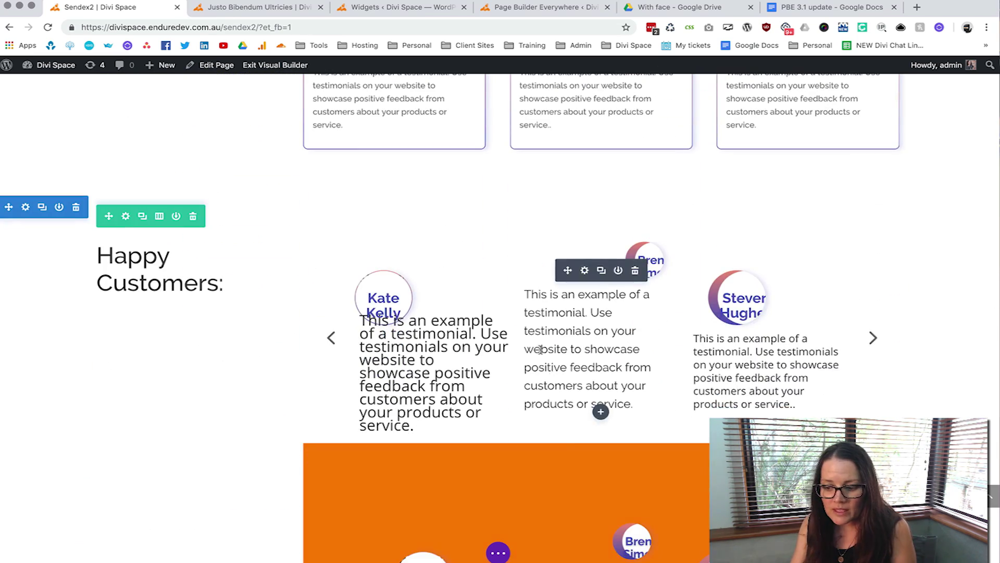
scroll(398, 435, down, 3)
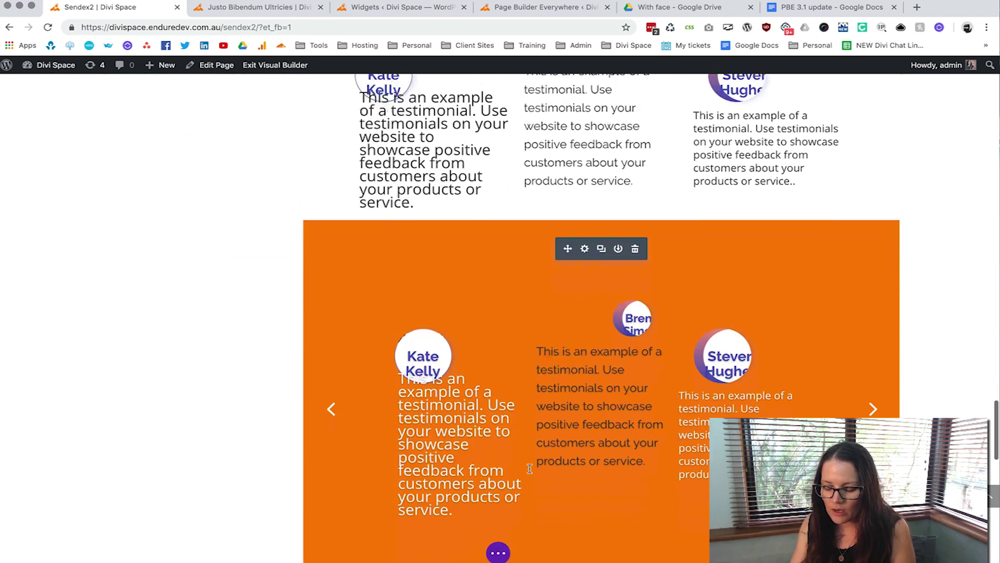
scroll(576, 272, down, 2)
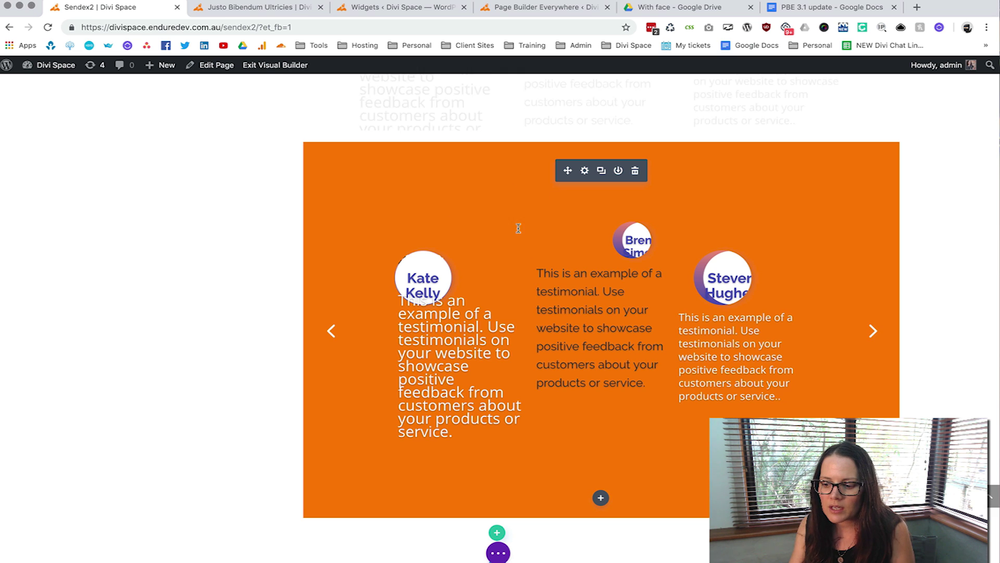
scroll(518, 228, up, 1)
scroll(527, 216, up, 3)
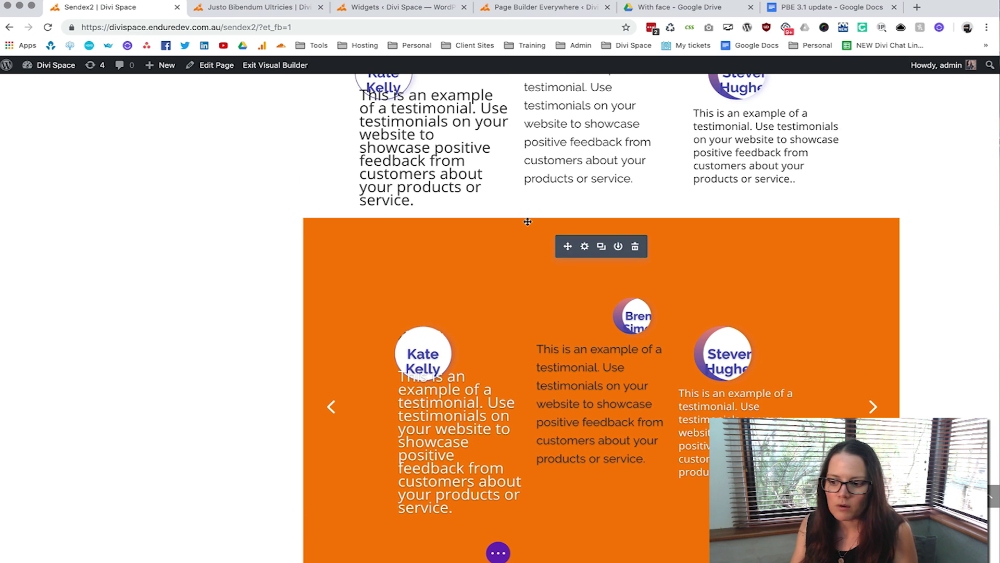
- Set the bottom custom margin of the upper testimonial slider to 0px and save its settings
scroll(555, 264, up, 5)
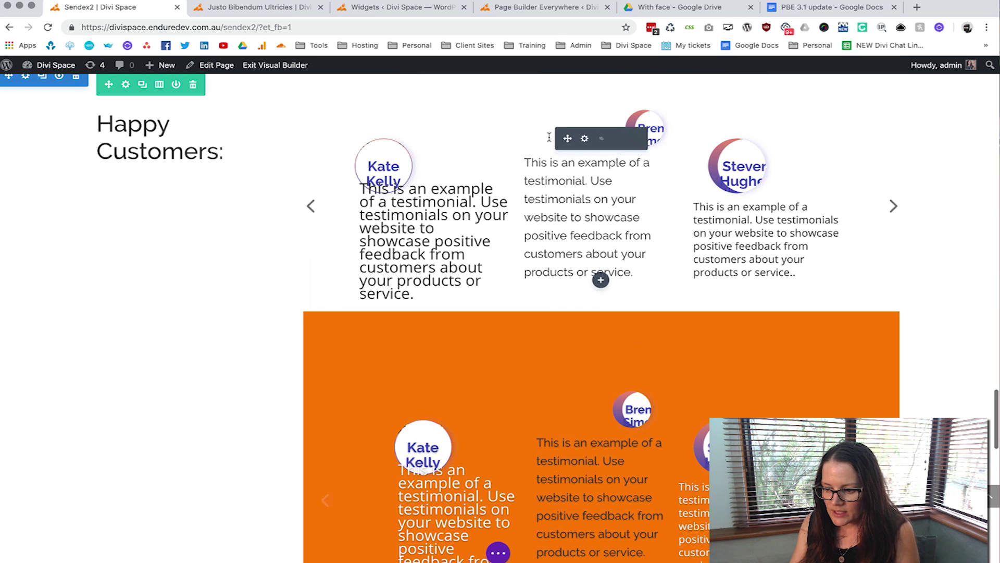
click(585, 139)
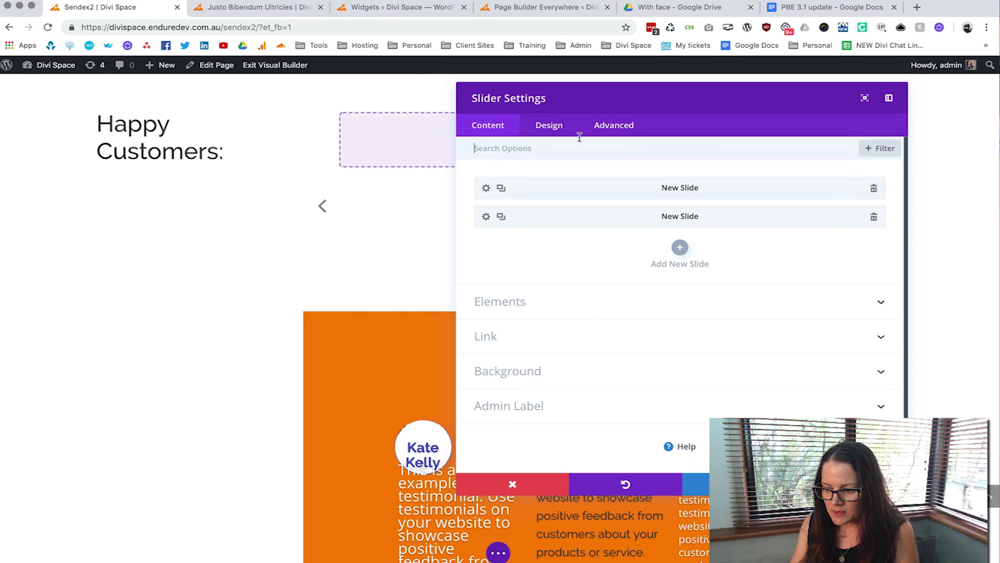
click(555, 128)
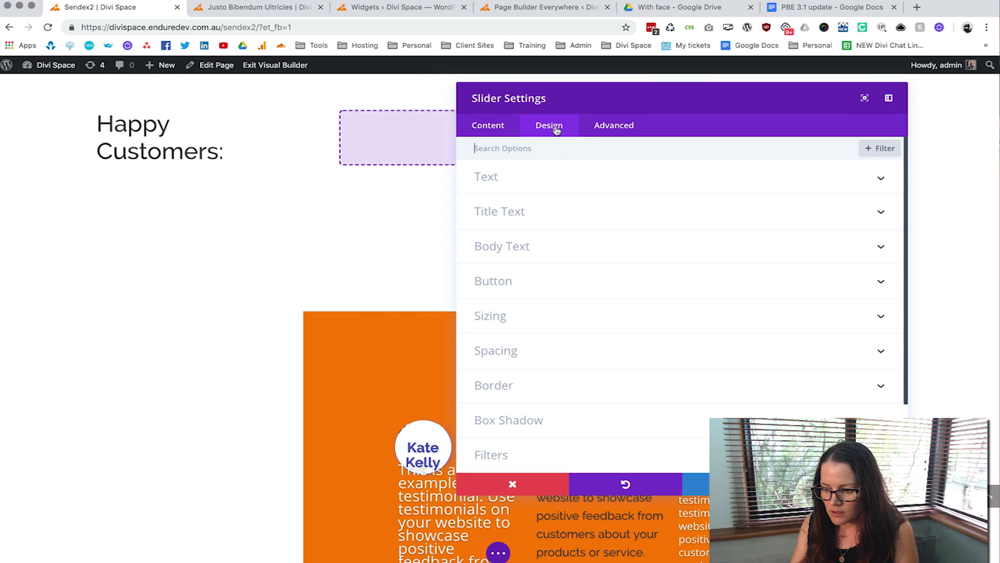
click(508, 353)
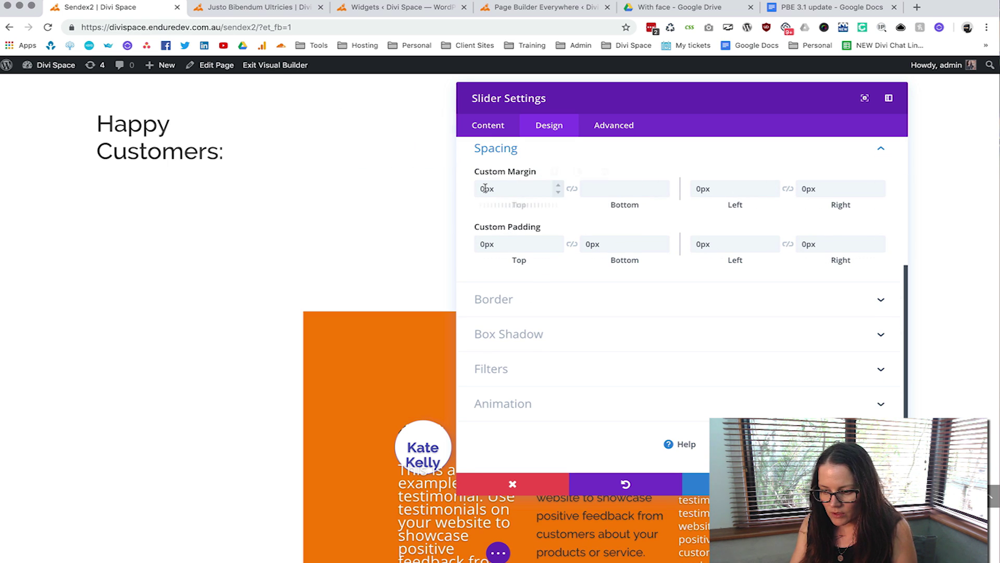
click(601, 187)
text(0px)
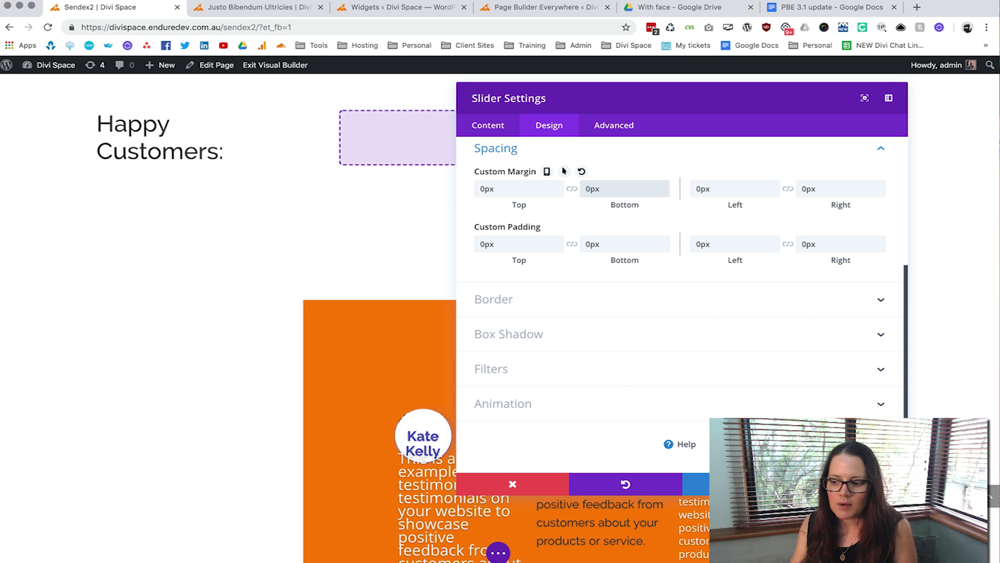
click(852, 484)
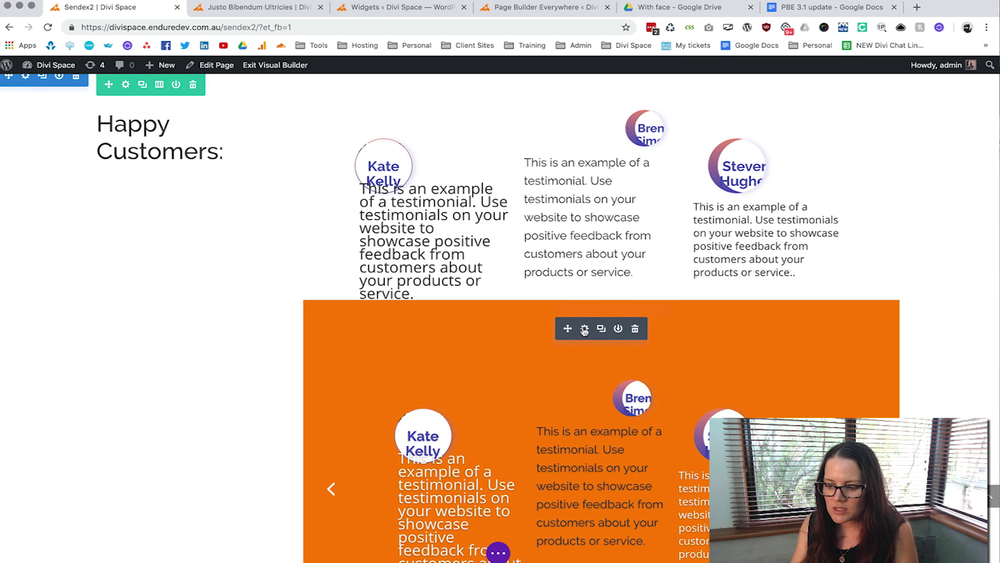
- Make the background of the first slide in the lower orange slider fully transparent, using rgba(250,131,1,0)
click(584, 329)
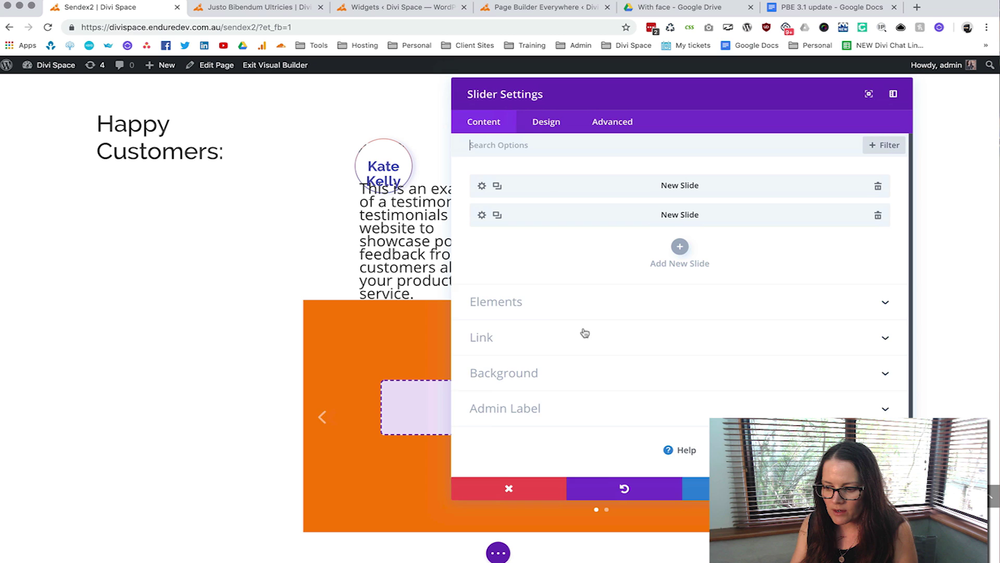
click(486, 188)
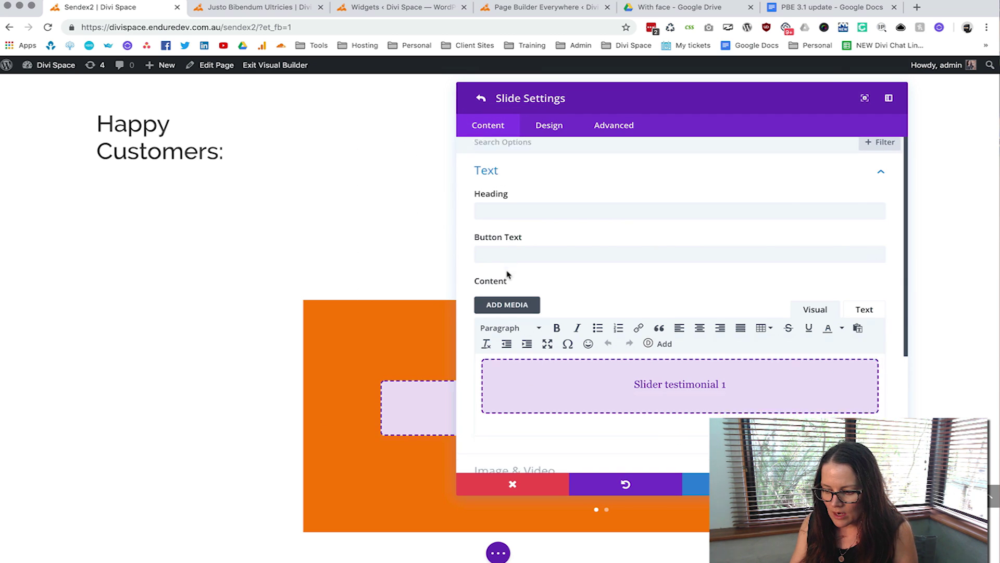
scroll(508, 275, down, 3)
click(519, 368)
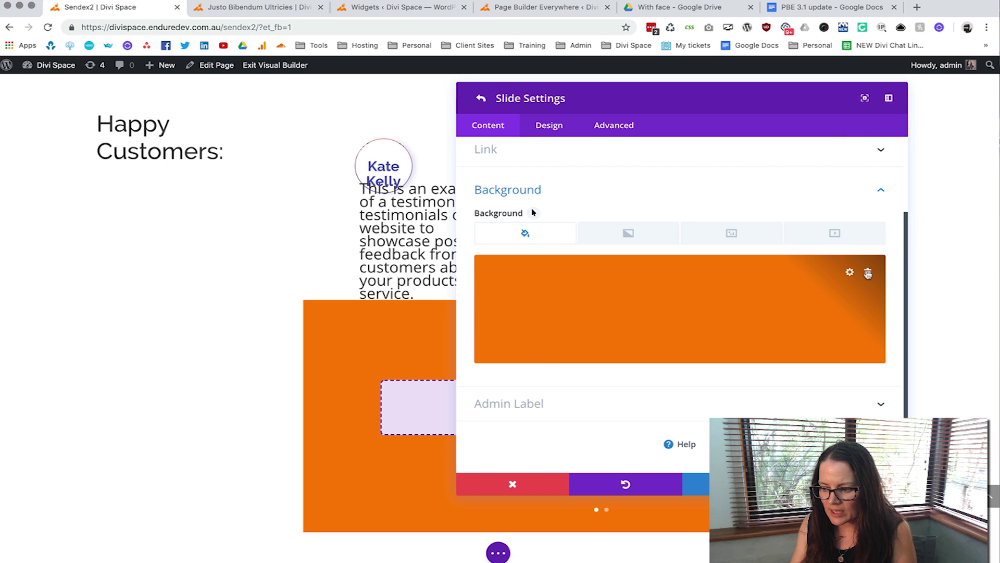
click(571, 311)
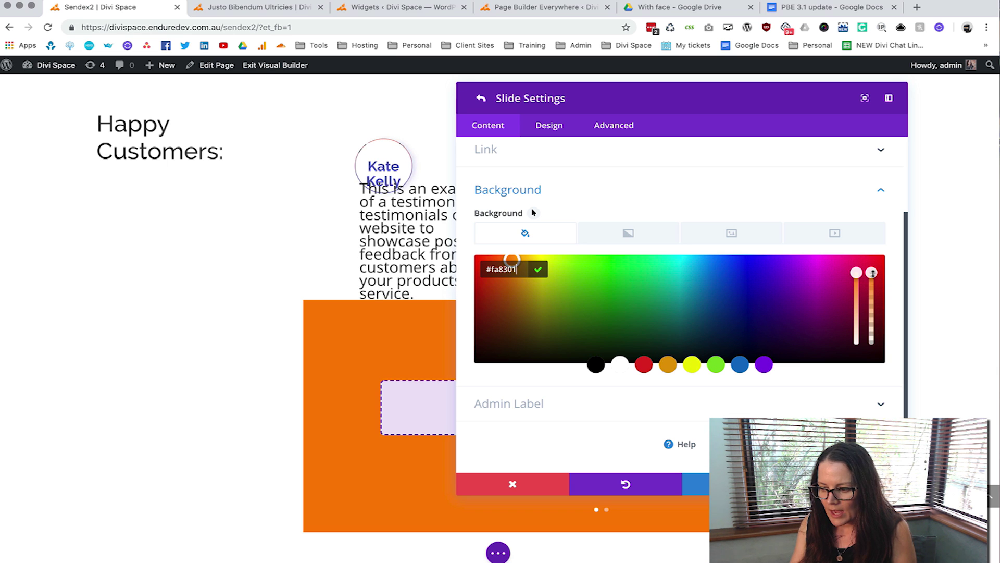
drag(872, 272, 870, 339)
click(870, 340)
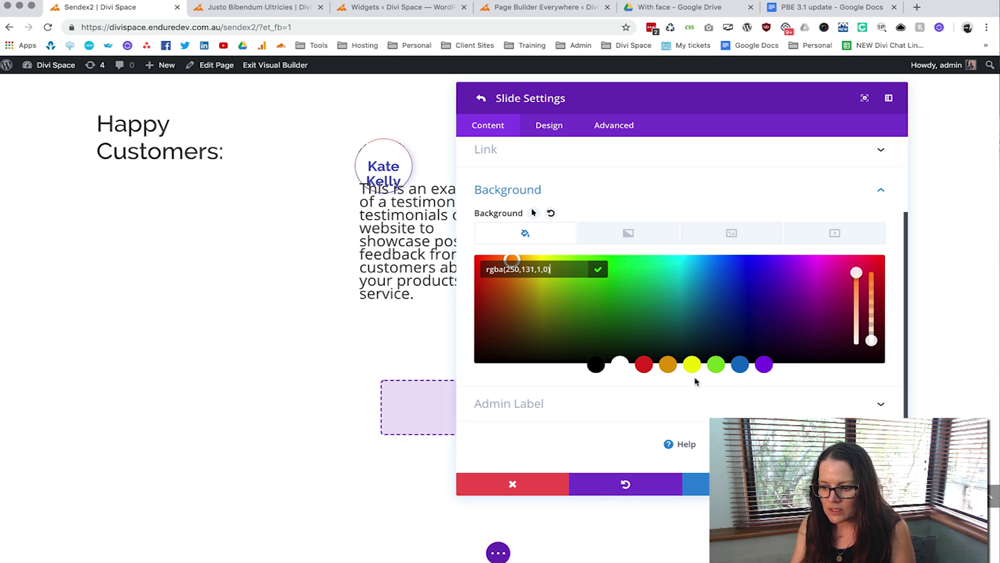
- Set the text color of the lower slider's first slide to Dark
click(547, 125)
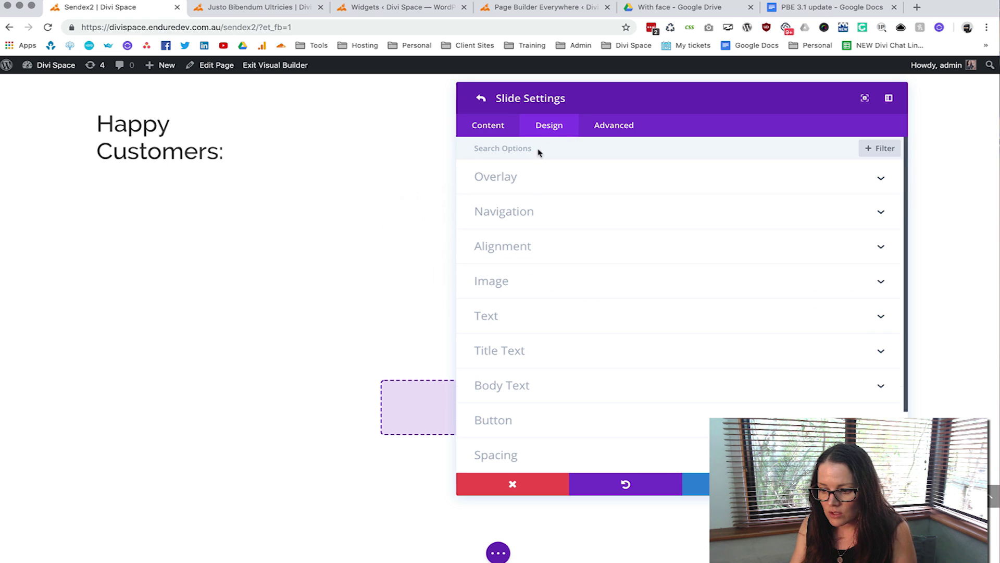
click(496, 317)
scroll(531, 318, down, 2)
click(520, 329)
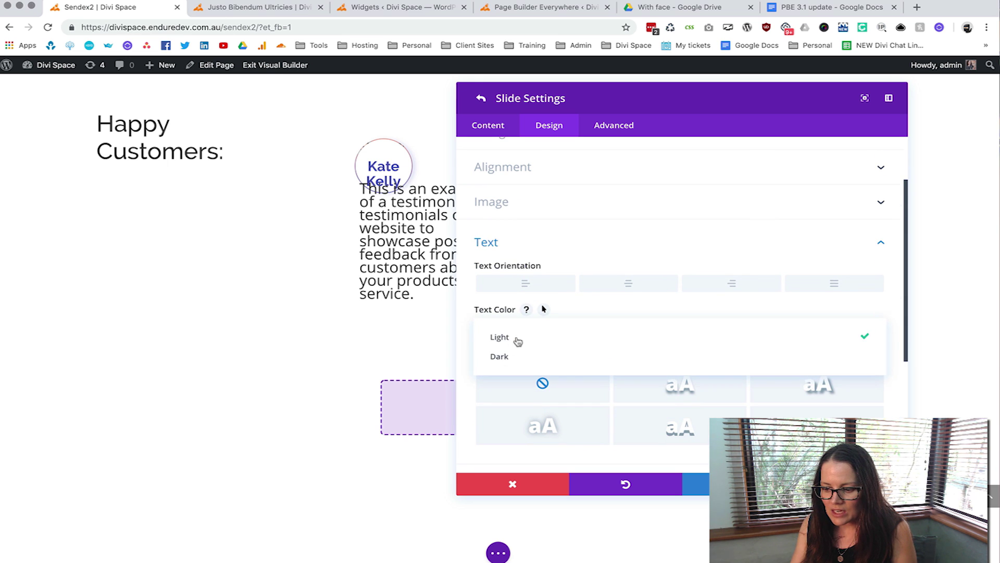
click(517, 359)
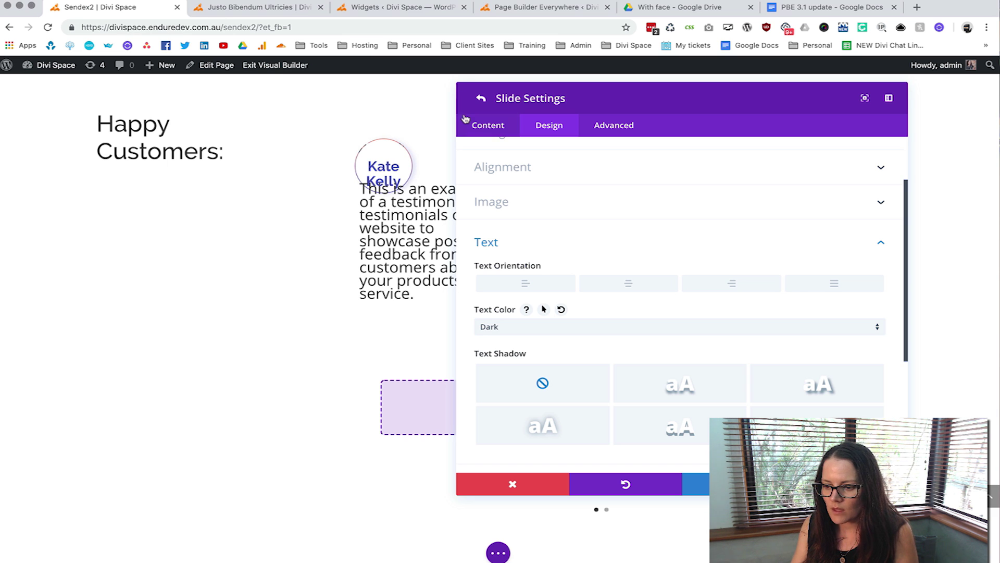
- Search the lower slider's settings for its element and animation options, and close the settings
click(485, 128)
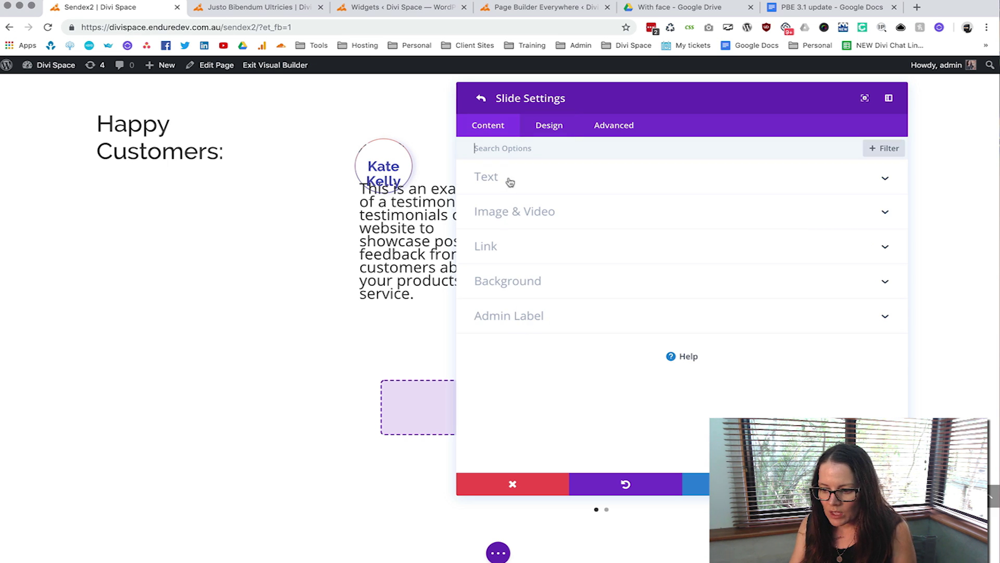
click(550, 127)
click(486, 128)
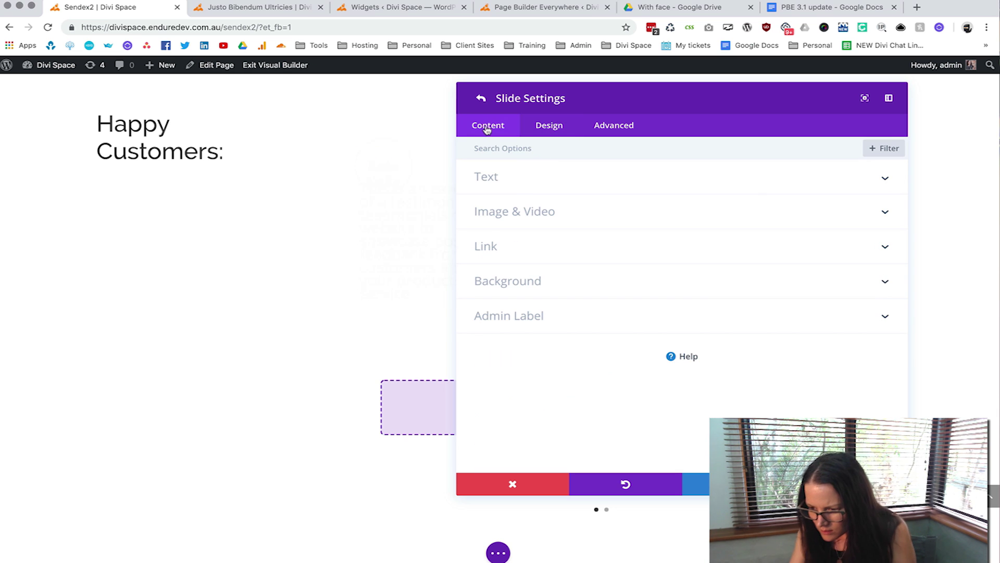
text(Elemen)
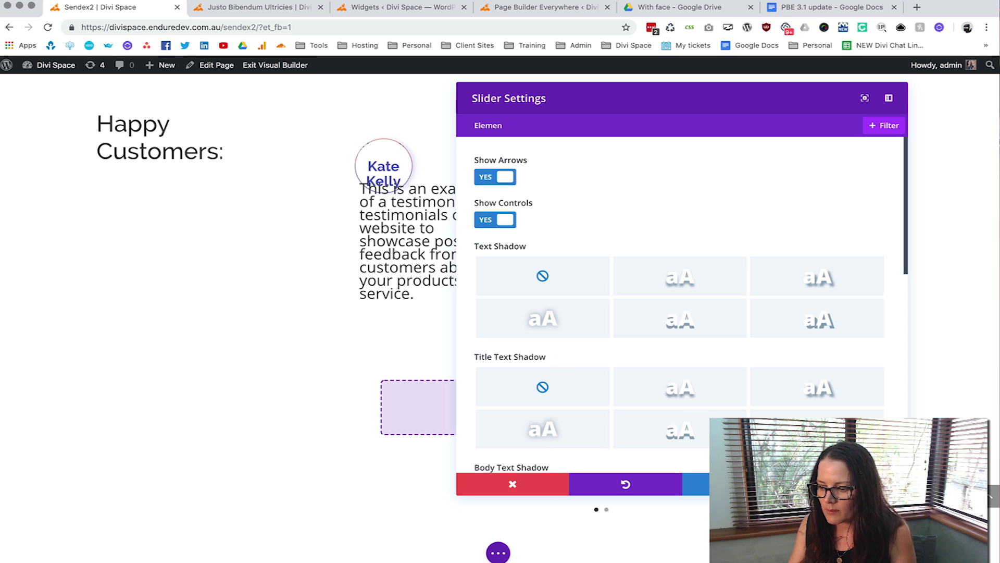
click(437, 119)
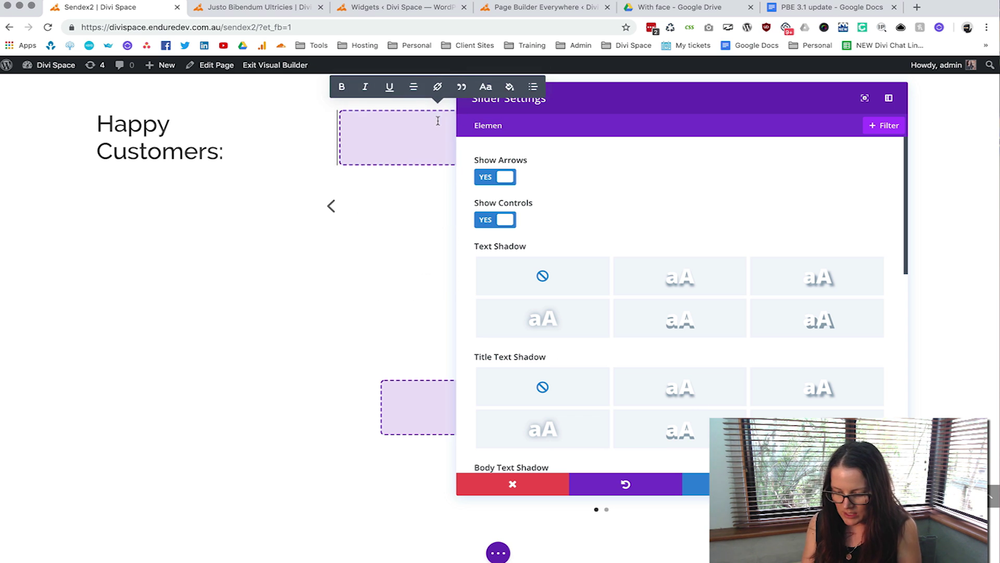
double_click(488, 125)
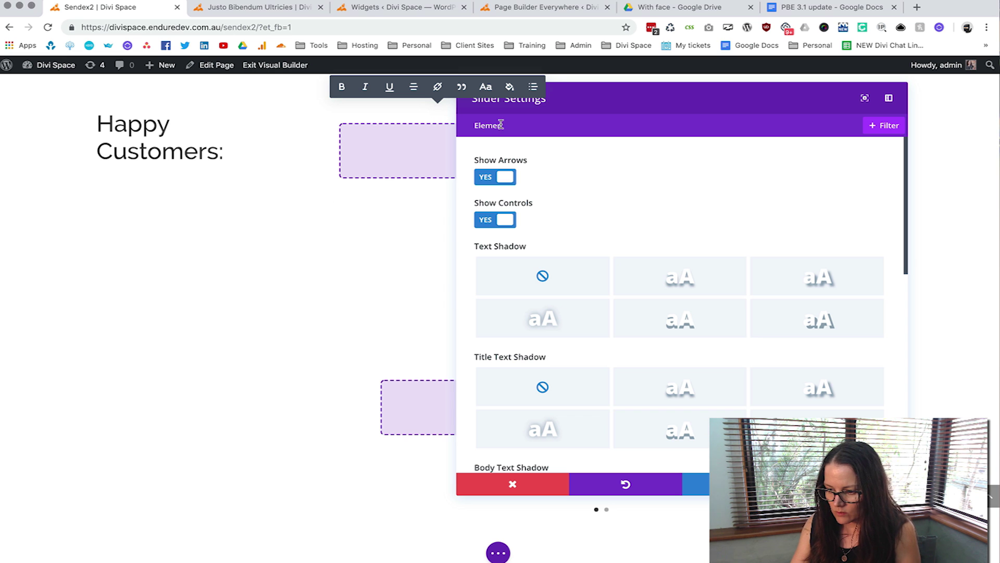
text(Ad)
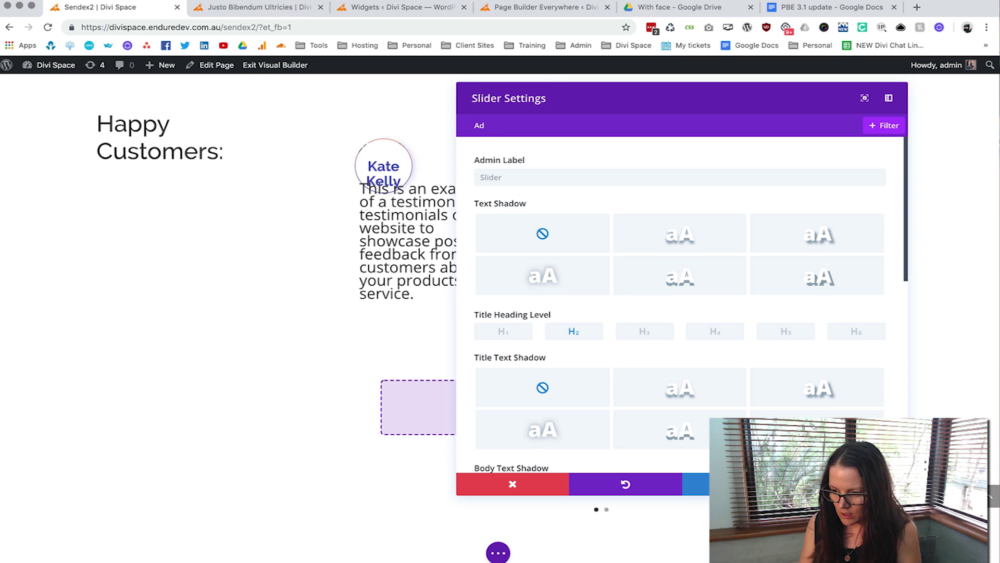
key(BackSpace)
text(ni)
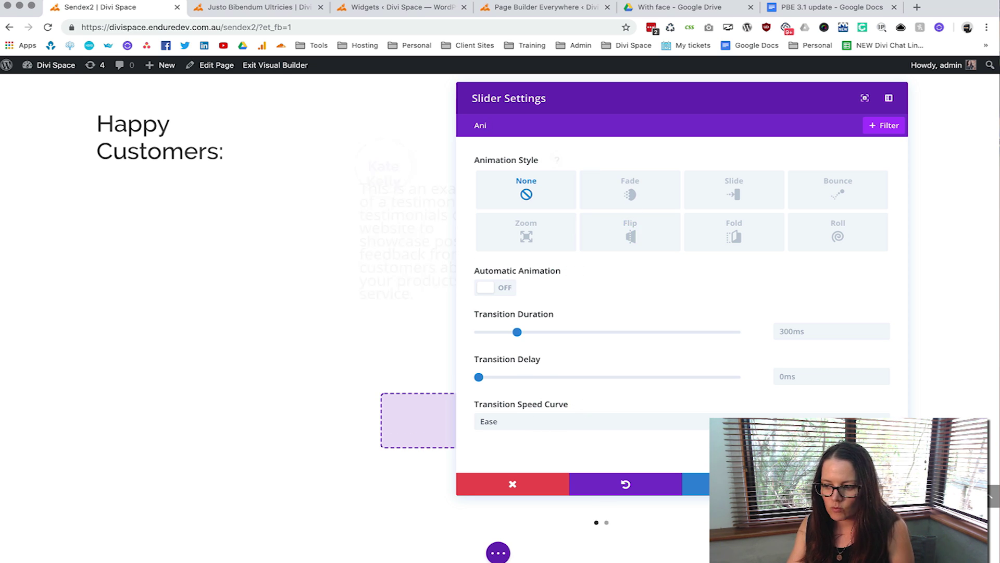
click(512, 484)
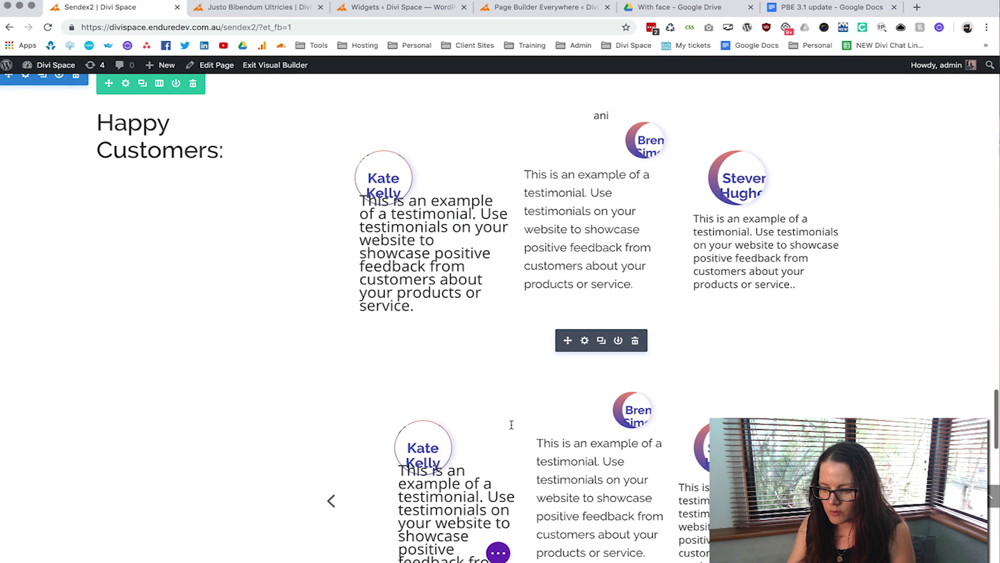
- Delete the lower testimonial slider and exit the Visual Builder
click(635, 342)
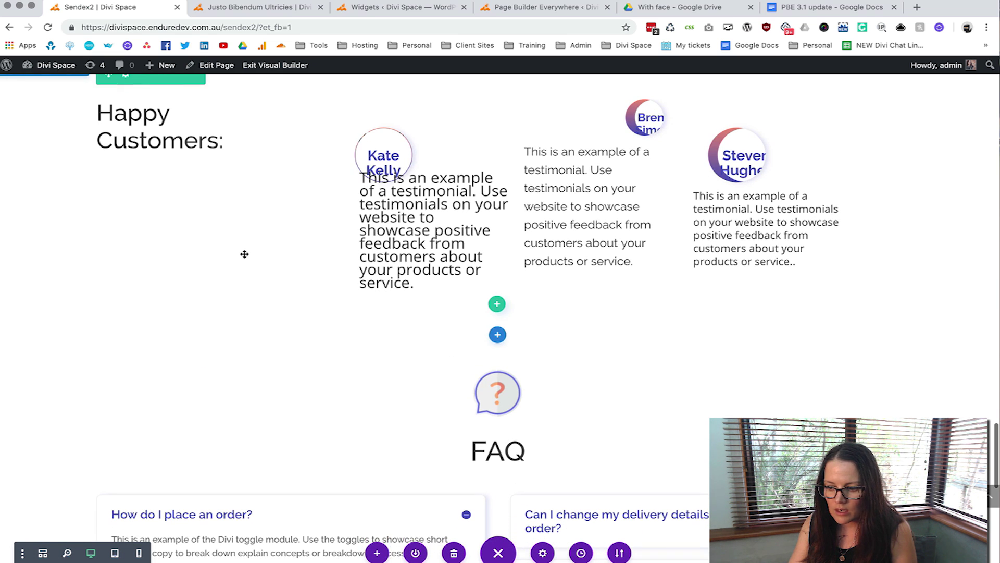
click(285, 66)
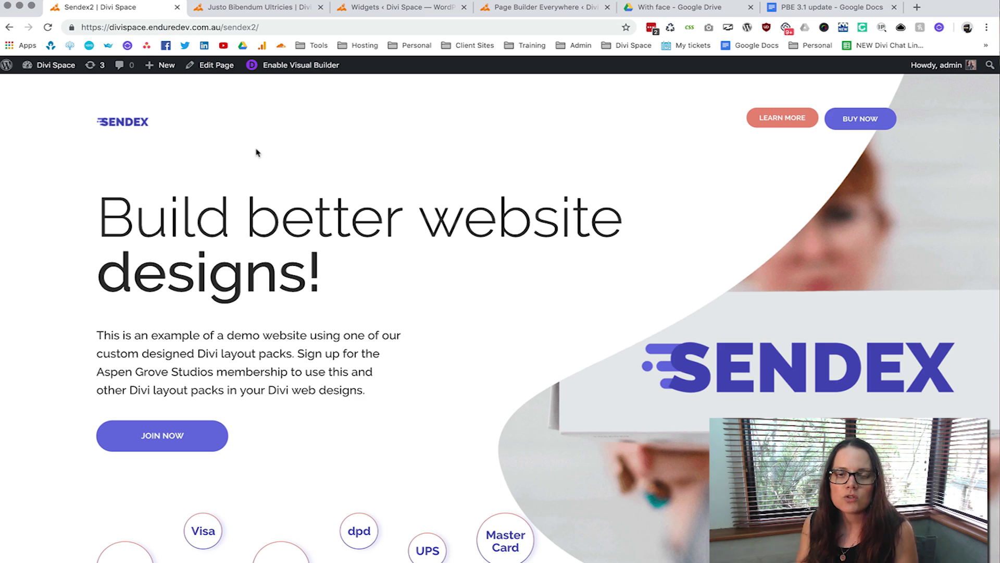
- Examine the testimonial slider in the Happy Customers section of the live page
scroll(241, 156, down, 10)
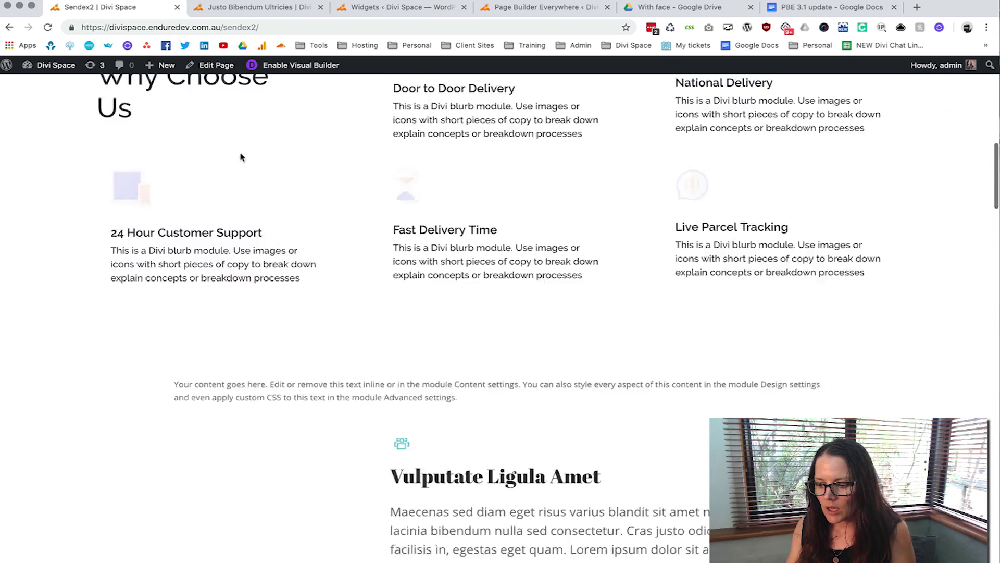
scroll(241, 157, down, 20)
scroll(241, 156, down, 5)
mouse_move(575, 284)
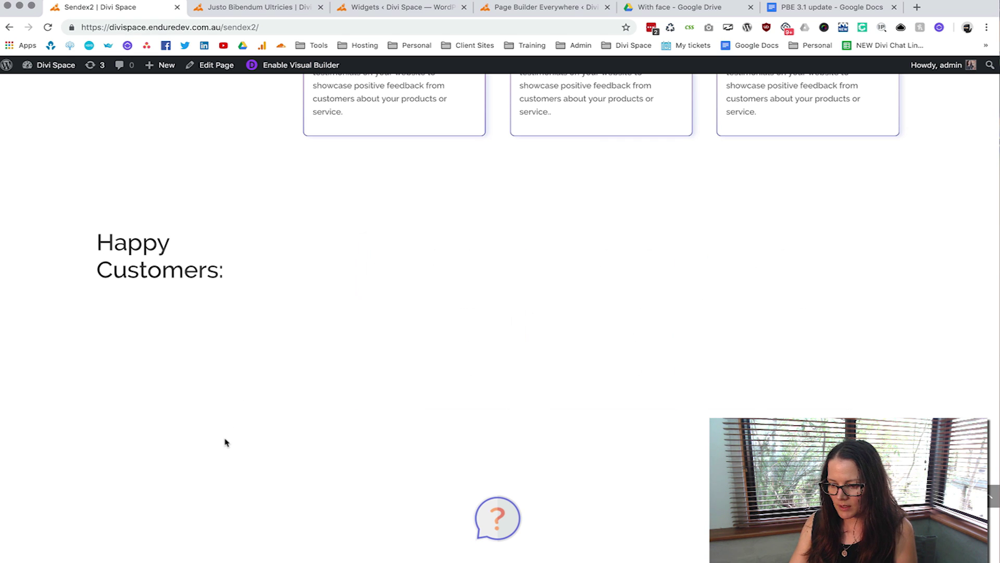
mouse_move(600, 258)
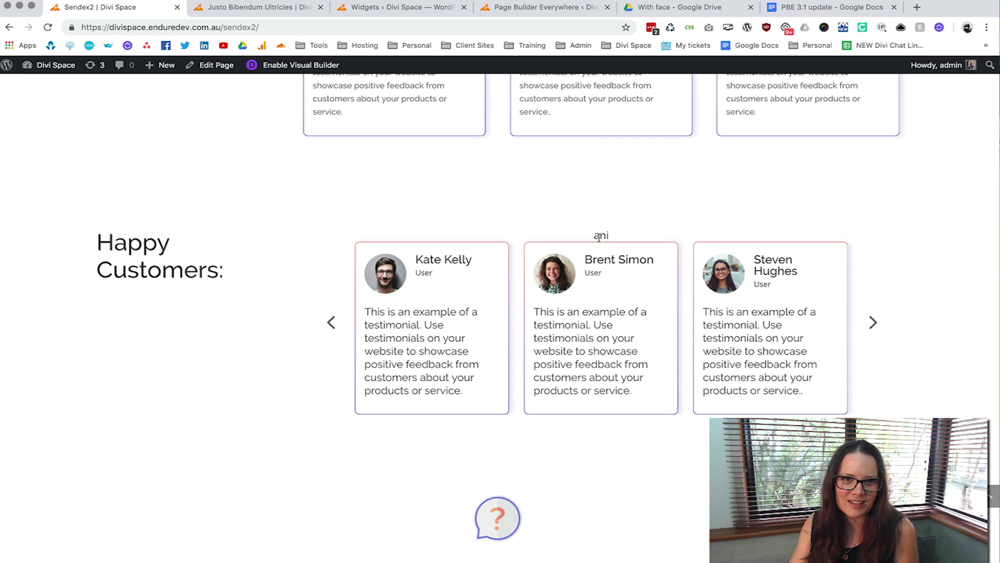
scroll(219, 424, down, 2)
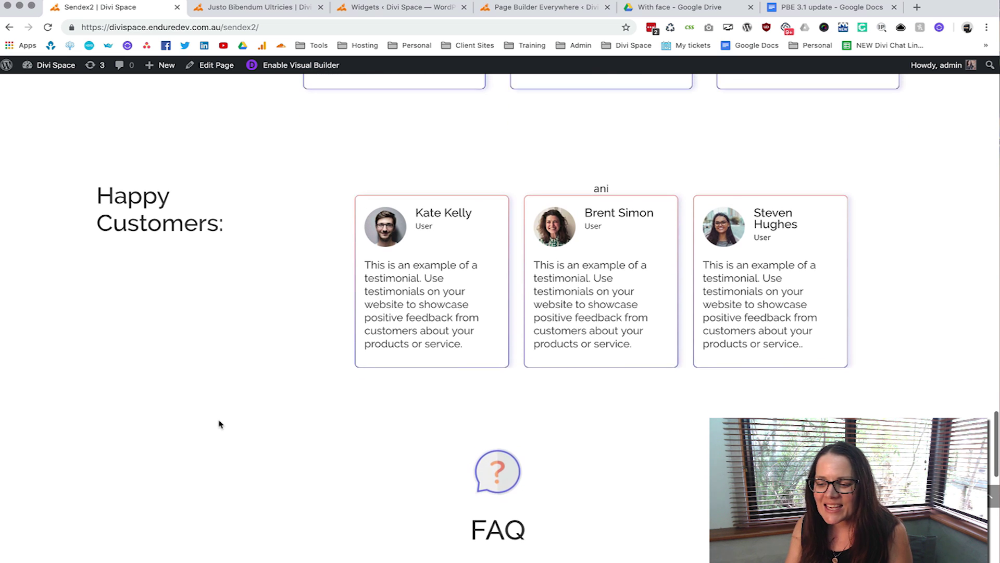
scroll(219, 424, up, 1)
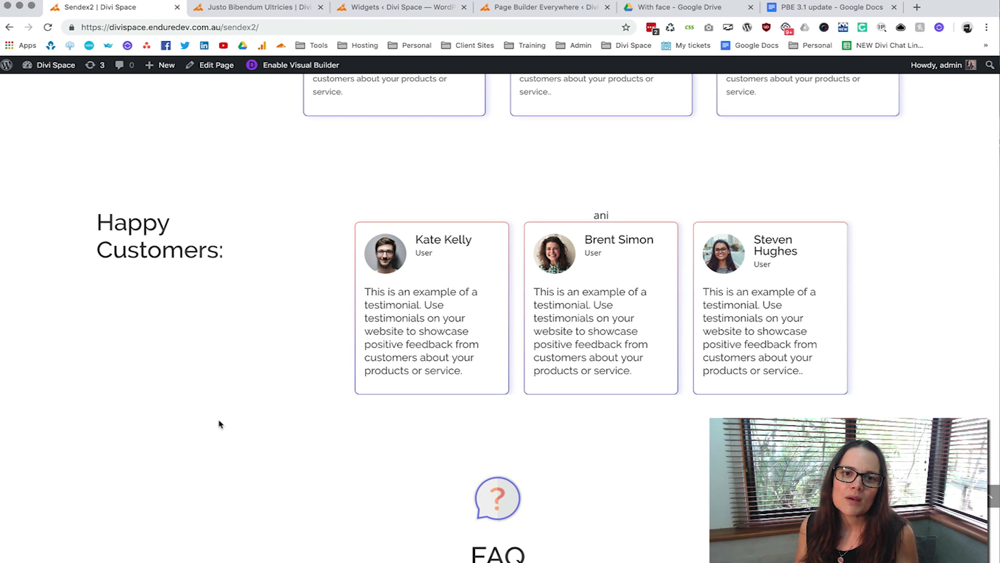